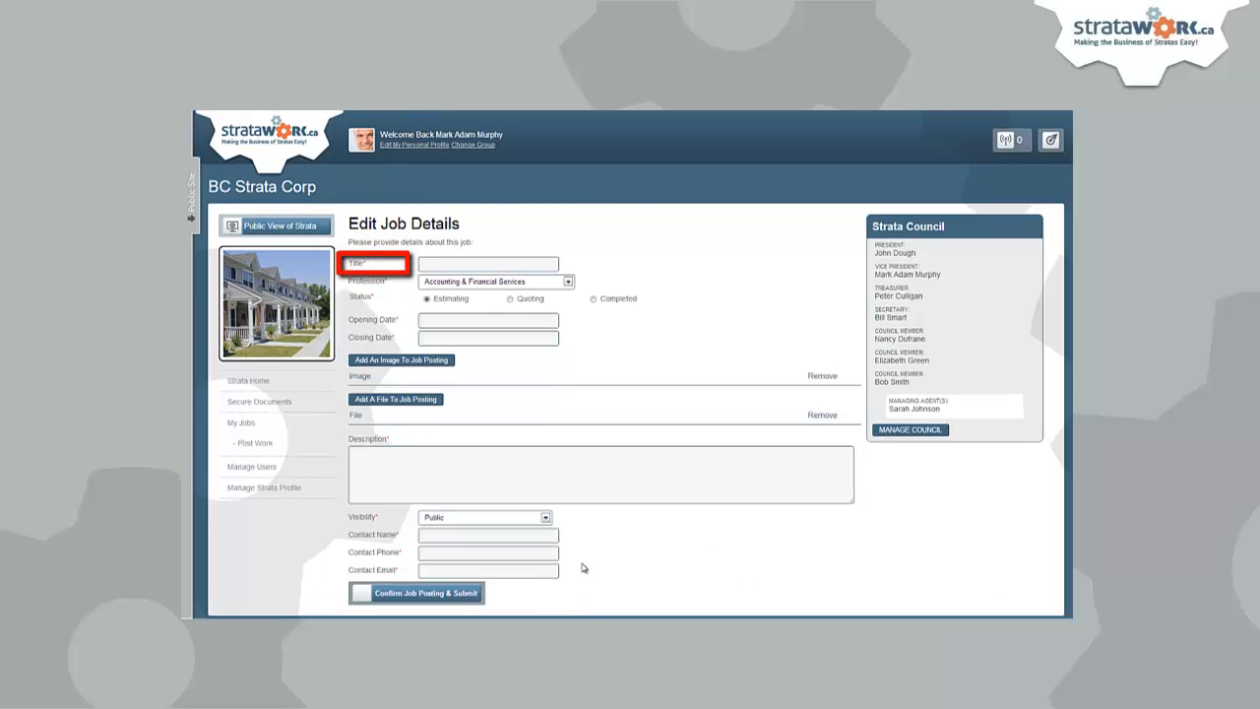
# - Enter the job title 'Landscaping Maintenance Contract' and choose Landscaping and Gardening as the profession
pyautogui.click(534, 265)
pyautogui.write('Land')
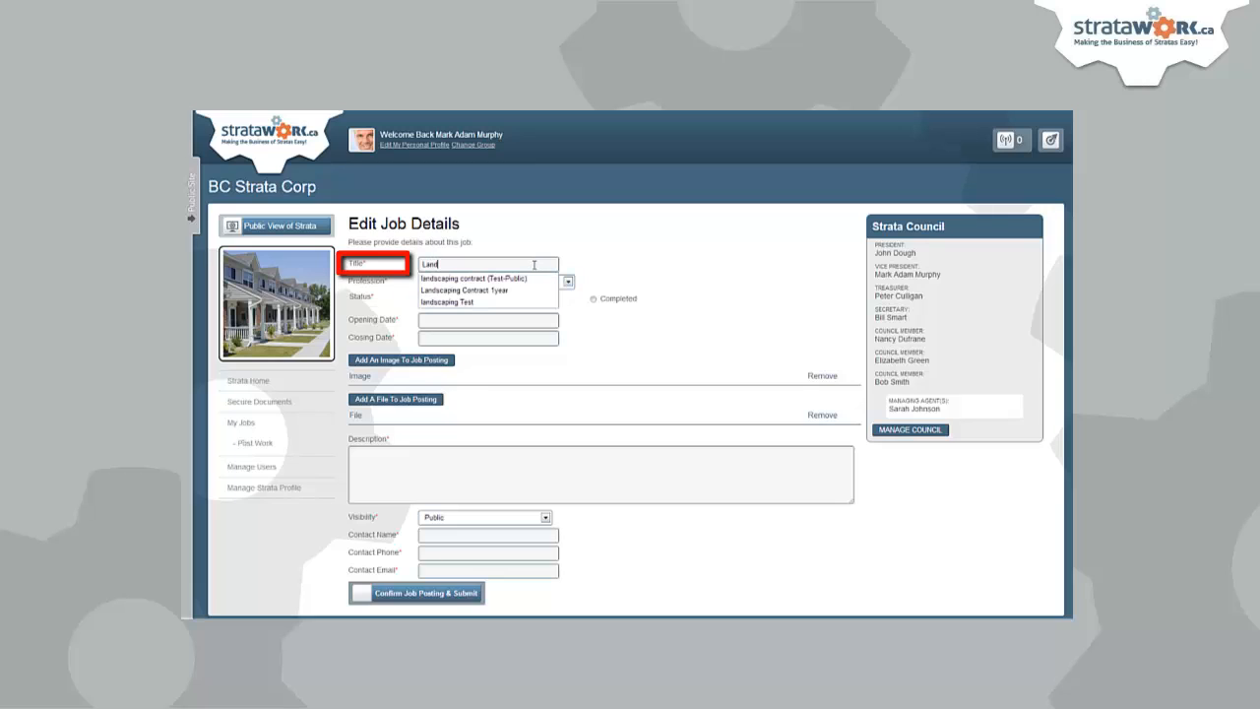
pyautogui.write('scaping Main')
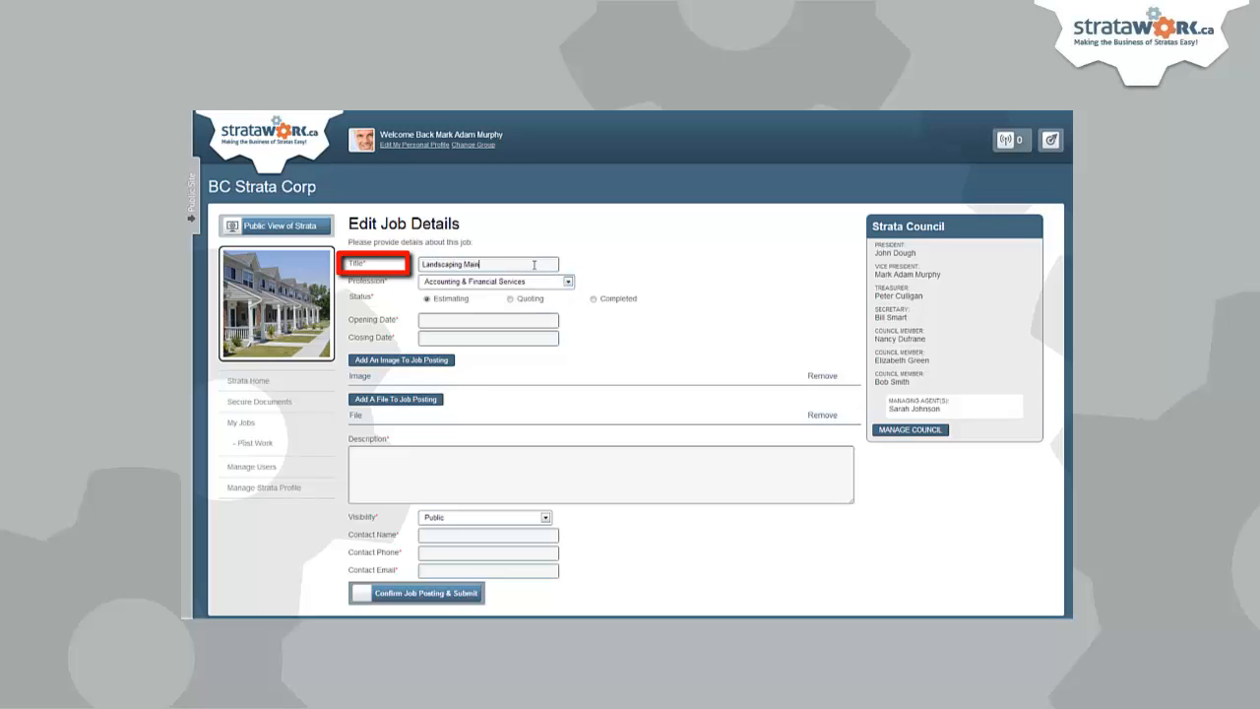
pyautogui.write('tenance ')
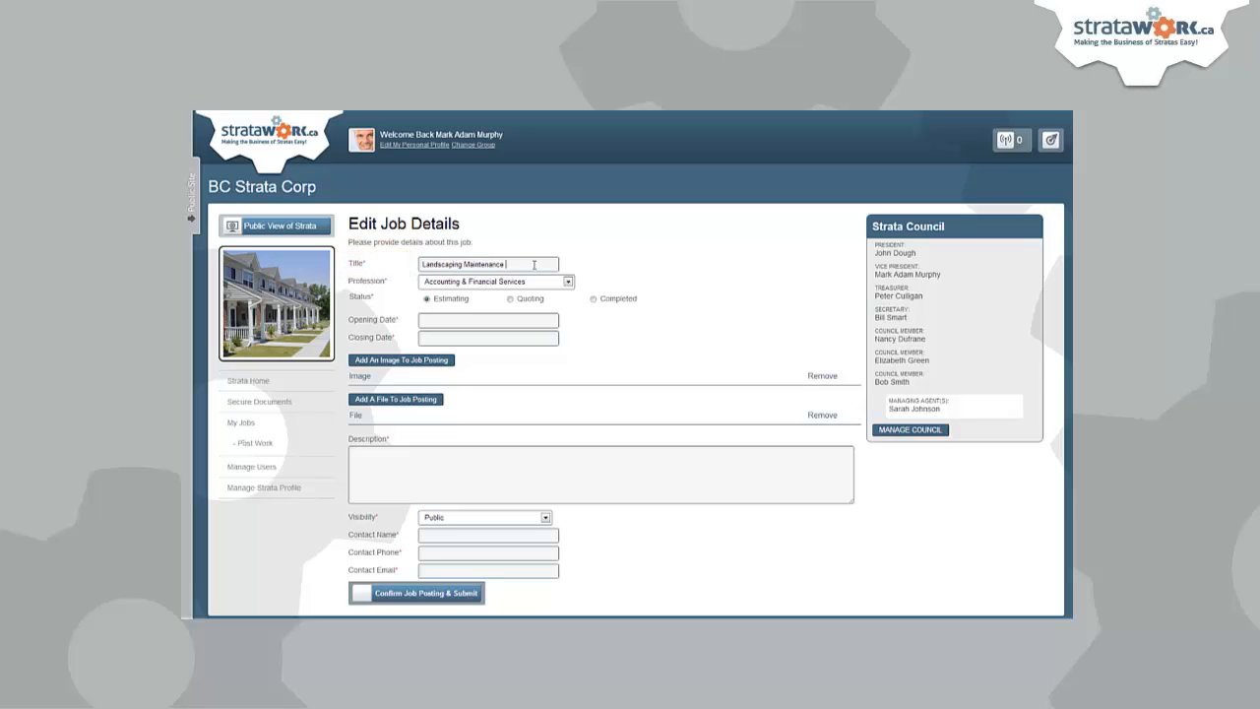
pyautogui.write('Contract')
pyautogui.click(541, 285)
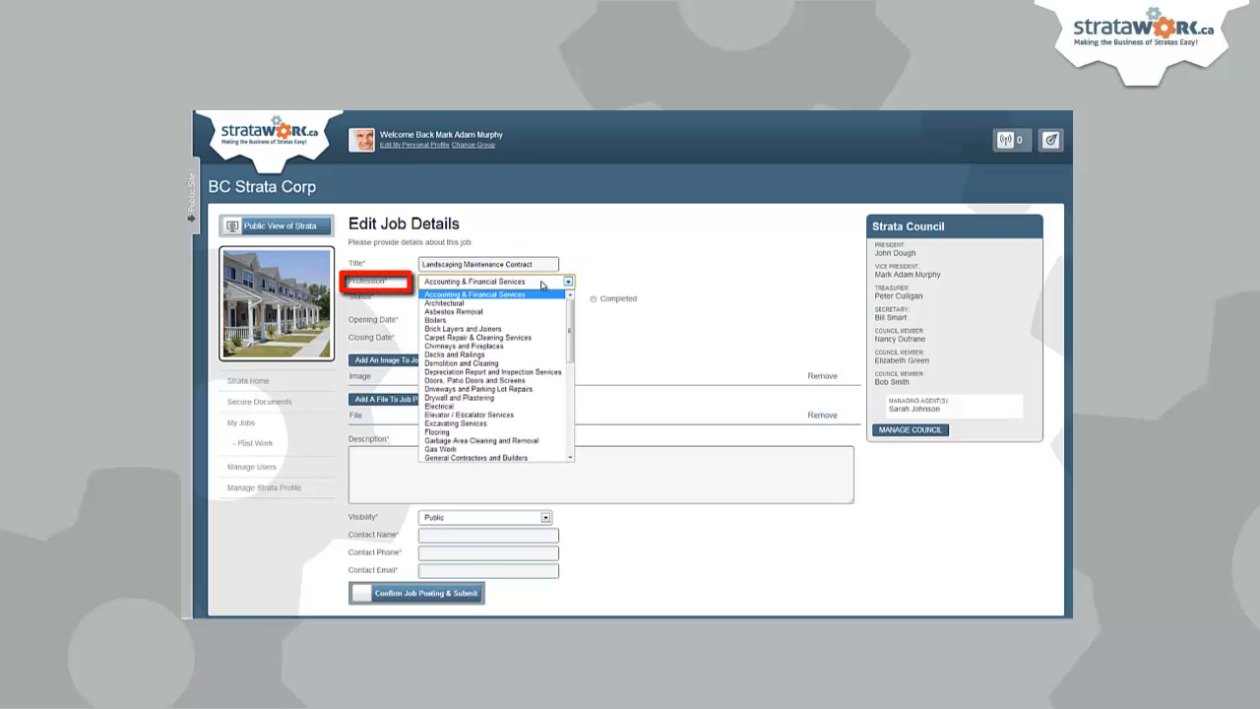
pyautogui.moveTo(570, 350); pyautogui.dragTo(570, 420)
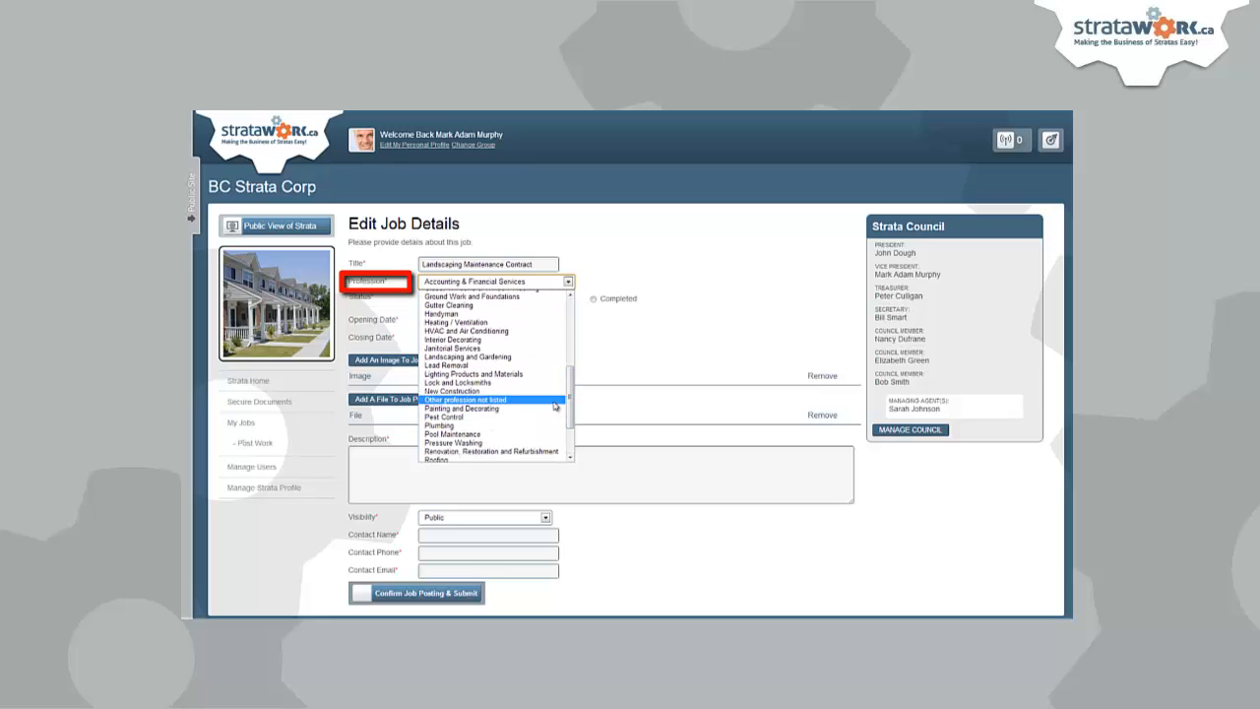
pyautogui.click(524, 356)
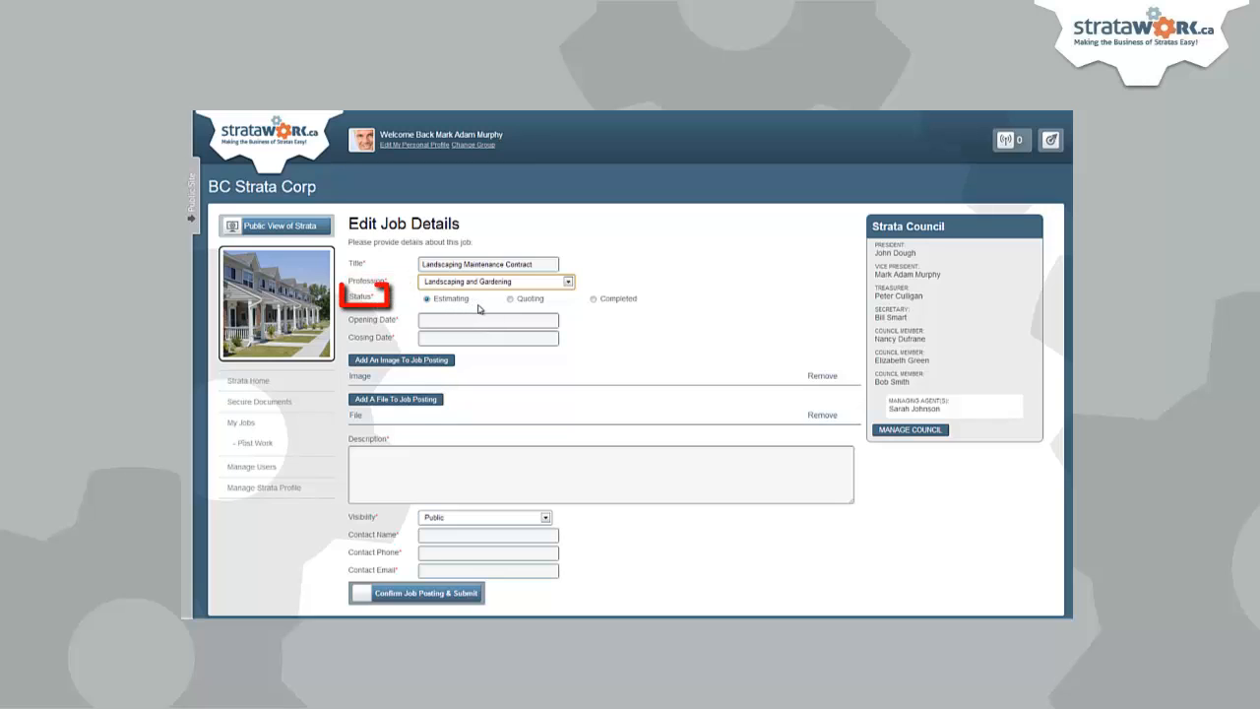
# - Set the job status to Quoting, opening date 2013-05-17 and closing date 2013-05-31
pyautogui.click(511, 300)
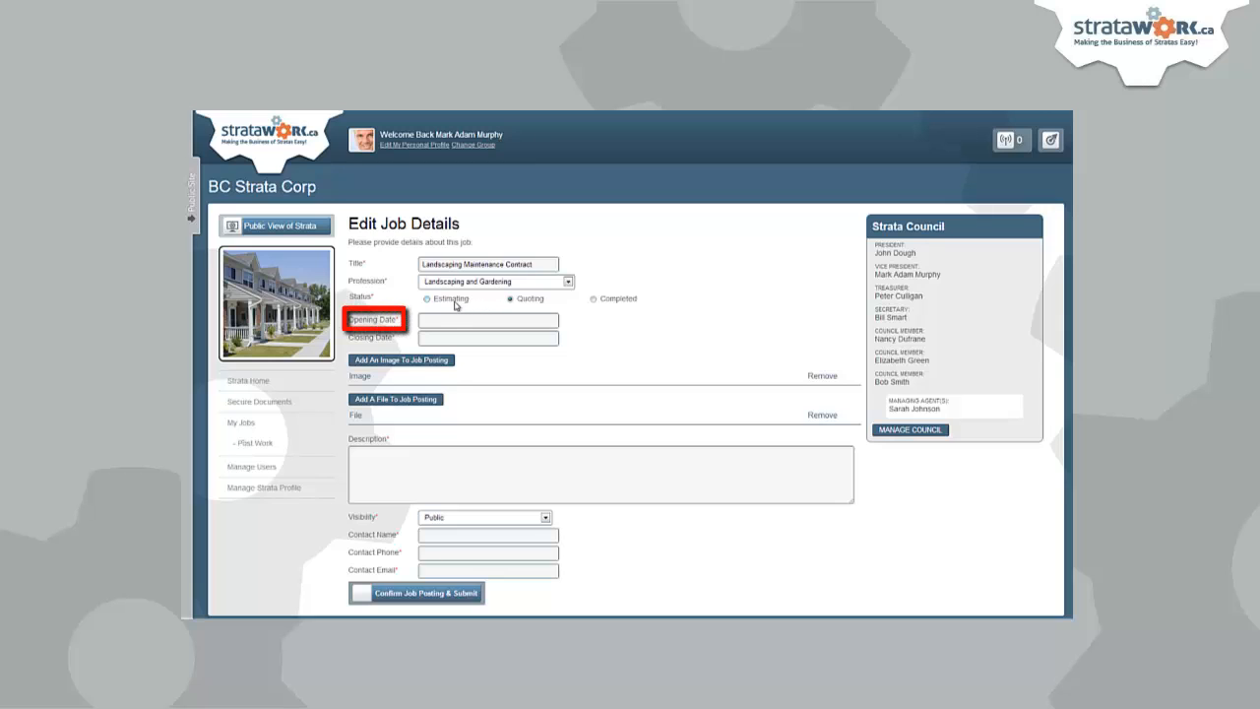
pyautogui.click(430, 319)
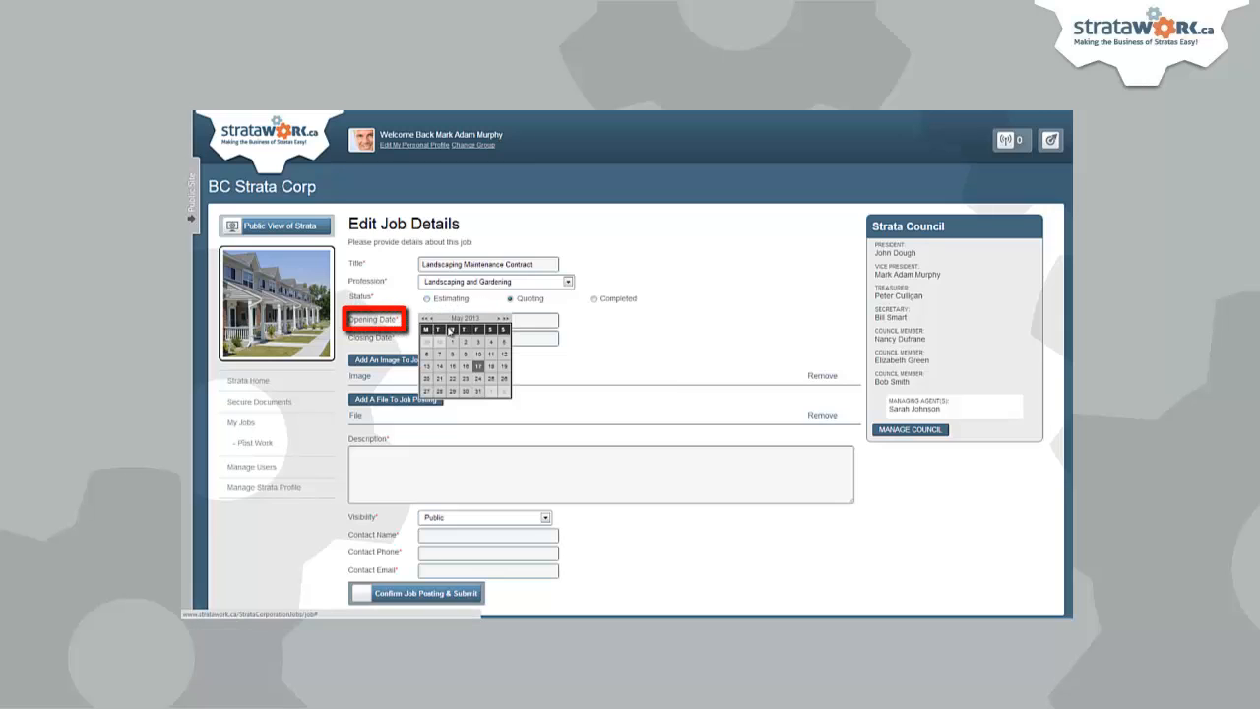
pyautogui.click(476, 367)
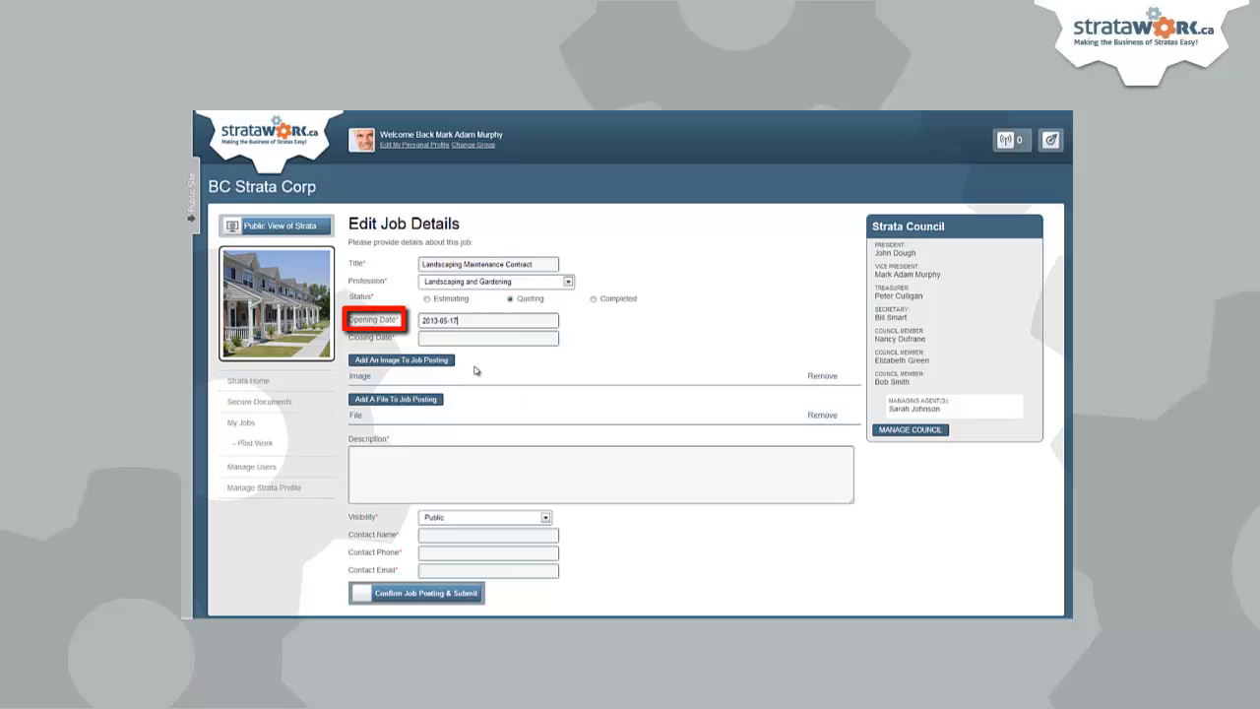
pyautogui.click(462, 338)
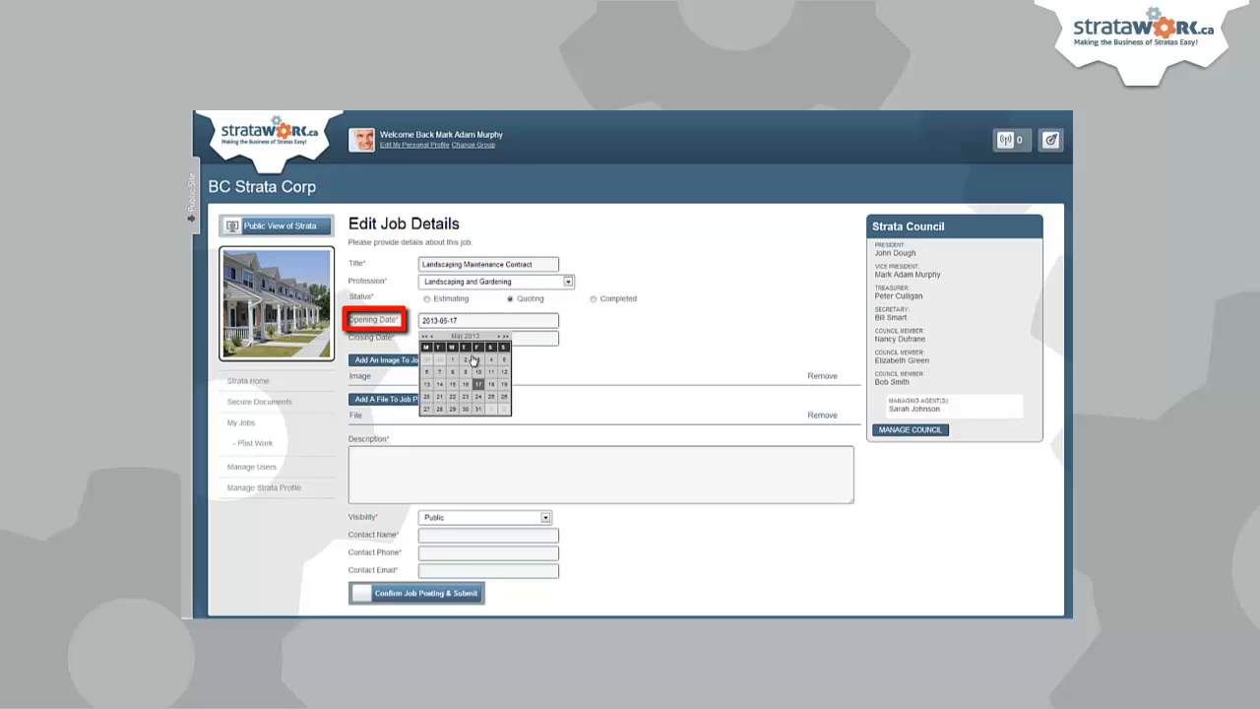
pyautogui.click(479, 408)
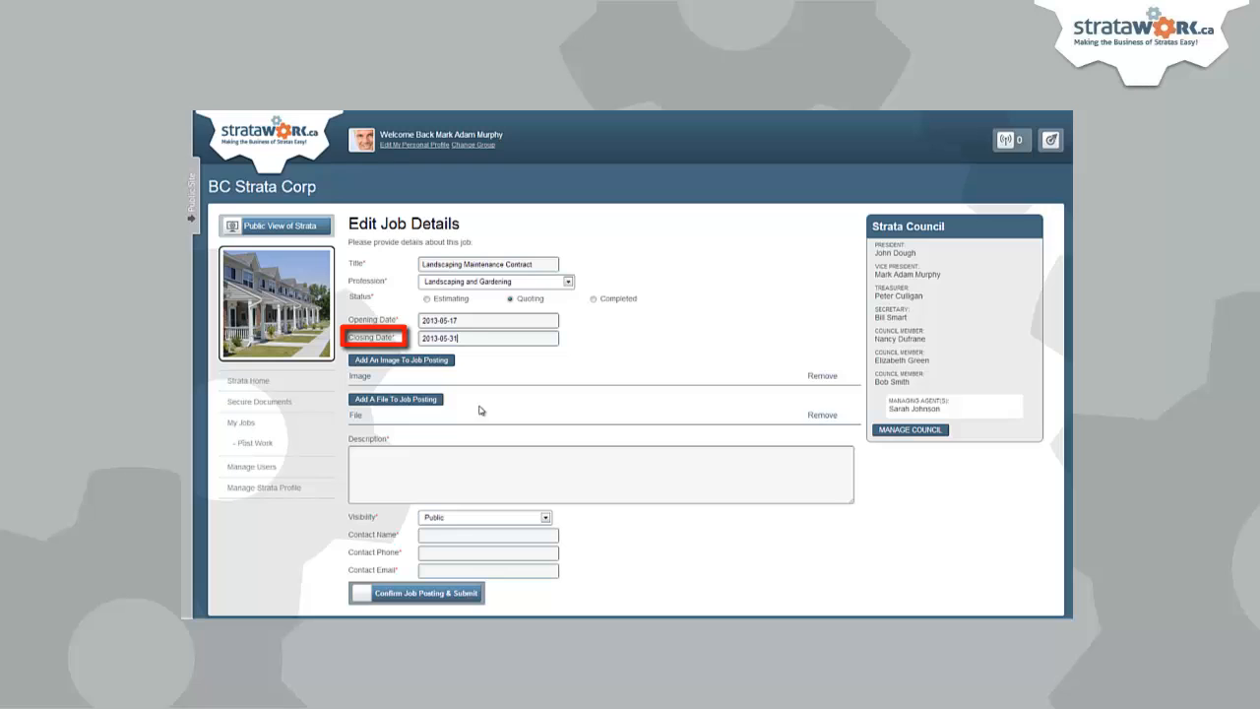
# - Upload the first landscaping photo to the posting with image title 1
pyautogui.click(425, 361)
pyautogui.click(471, 393)
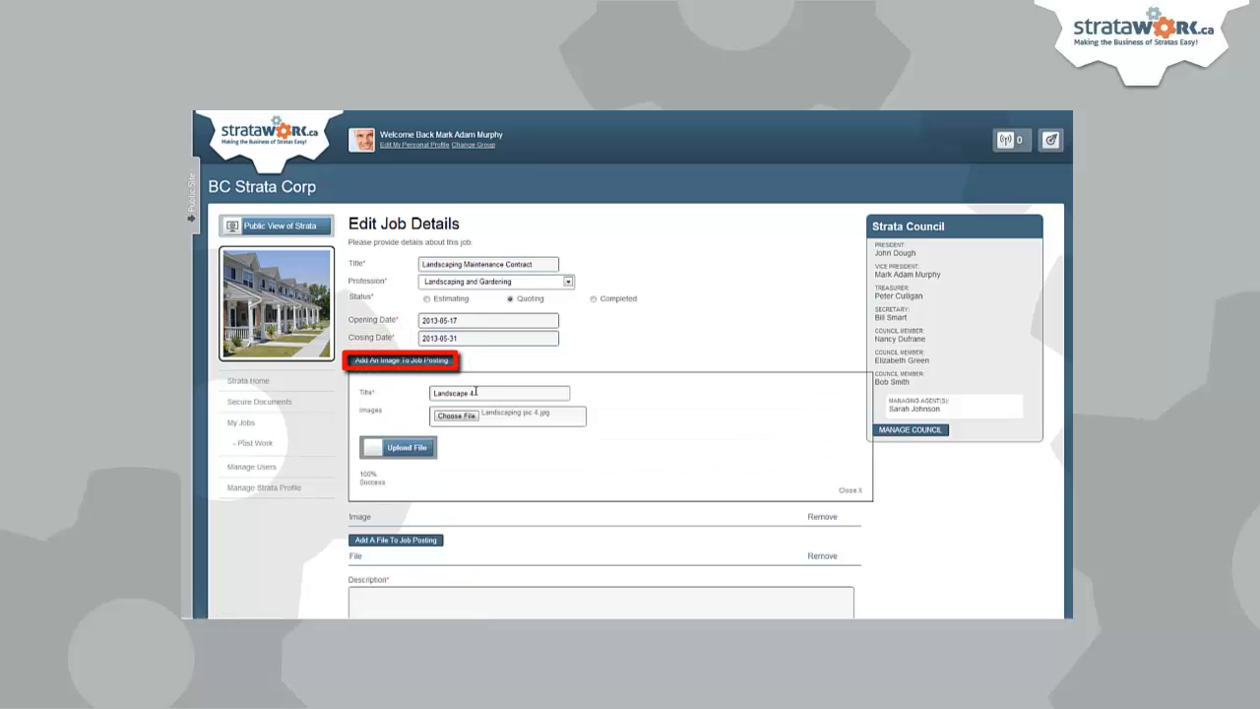
pyautogui.press('BackSpace')
pyautogui.press('BackSpace')
pyautogui.write('1')
pyautogui.click(472, 414)
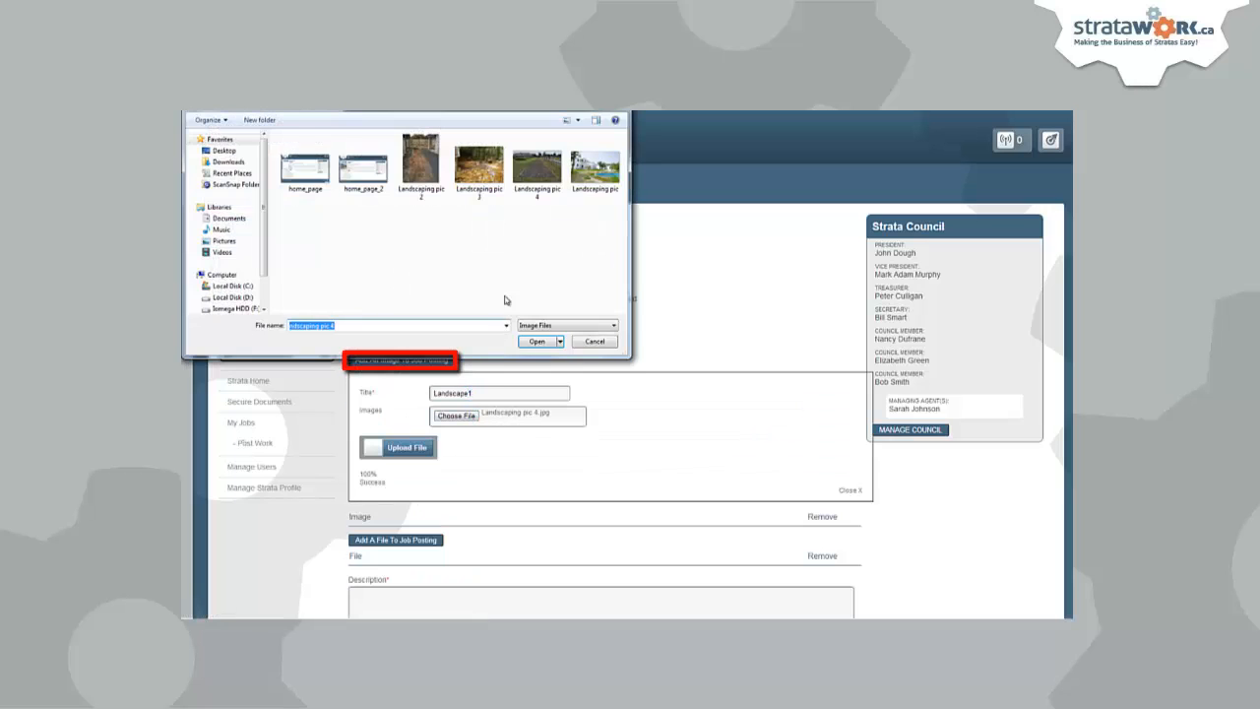
pyautogui.doubleClick(596, 180)
pyautogui.click(416, 444)
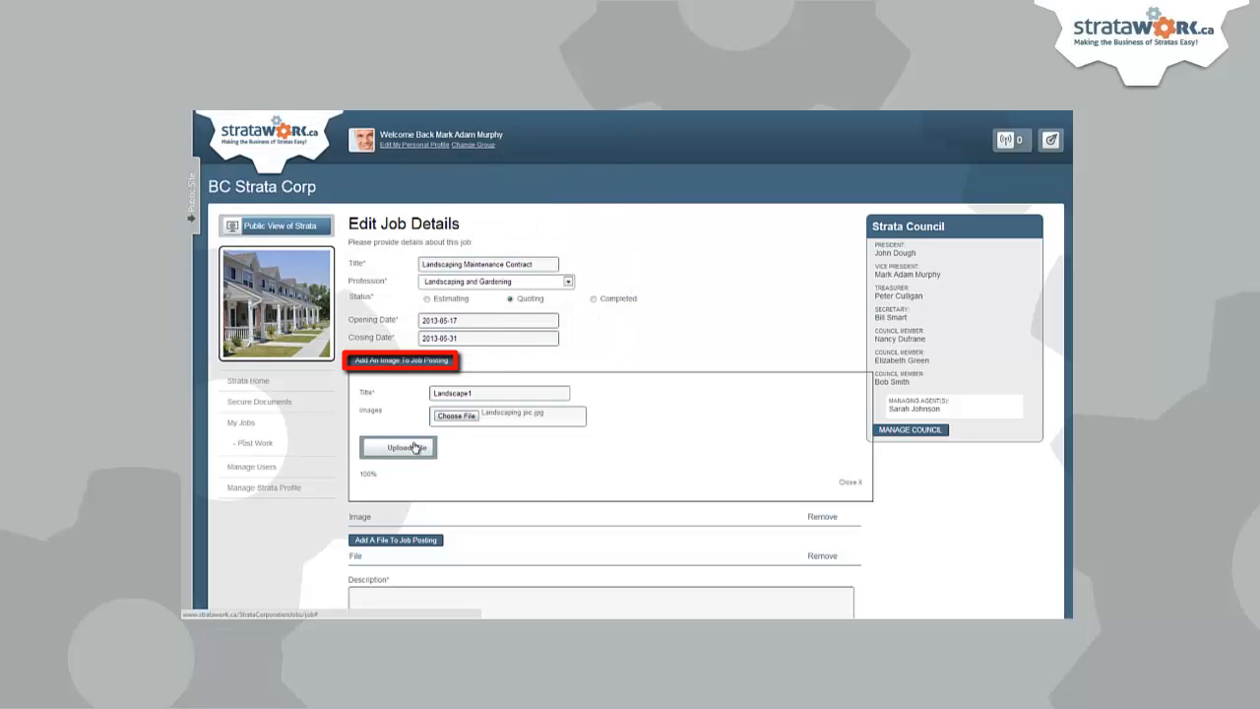
# - Upload the Landscaping pic 2 photo and retitle the next image as 3
pyautogui.click(419, 364)
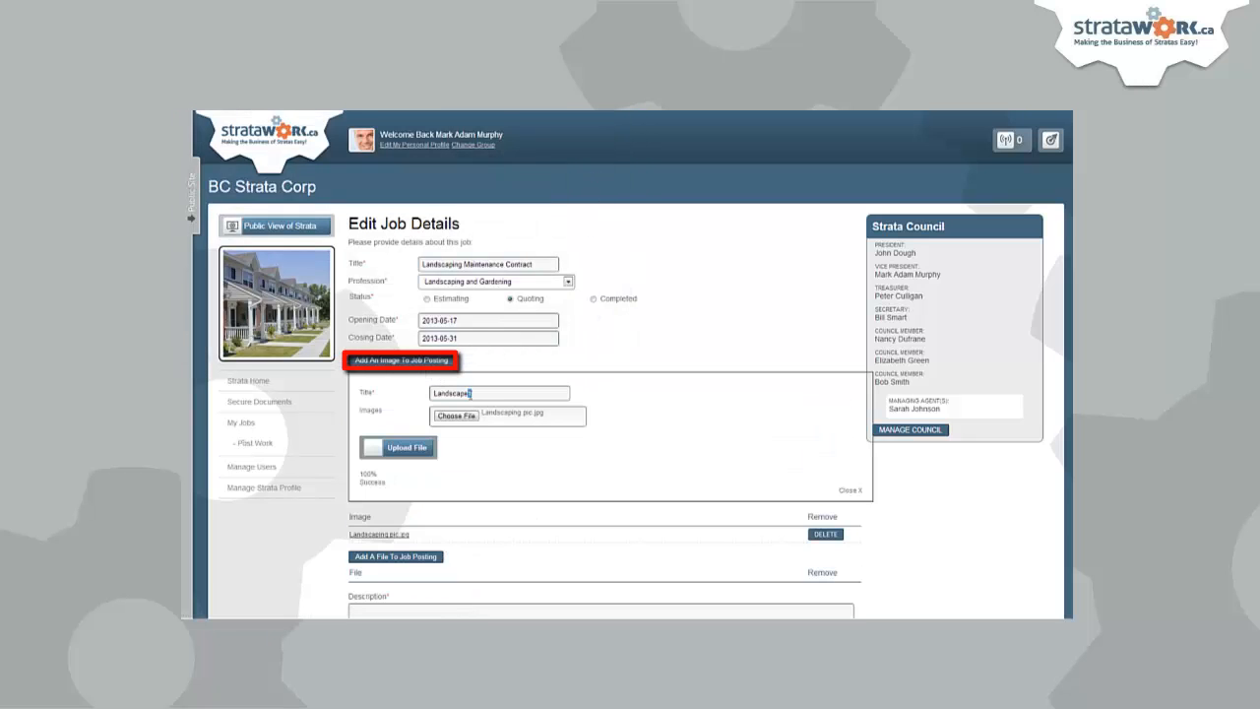
pyautogui.click(467, 415)
pyautogui.doubleClick(421, 166)
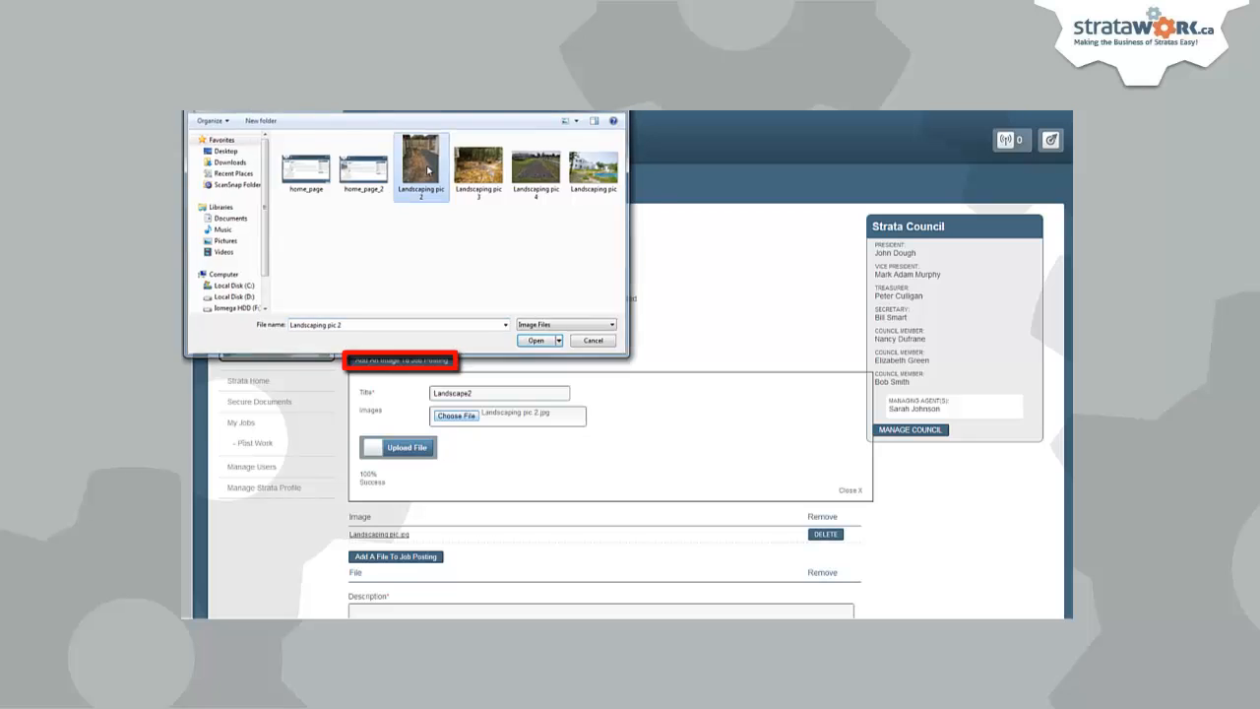
pyautogui.click(408, 447)
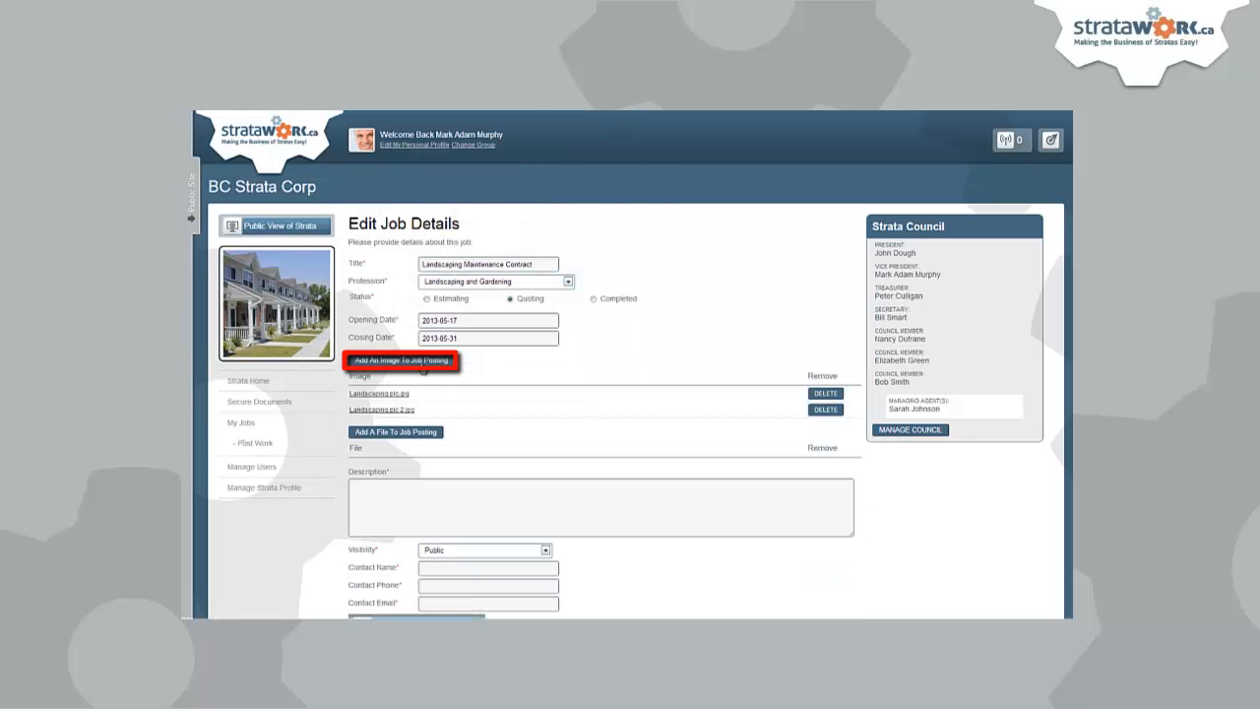
pyautogui.press('BackSpace')
pyautogui.write('3')
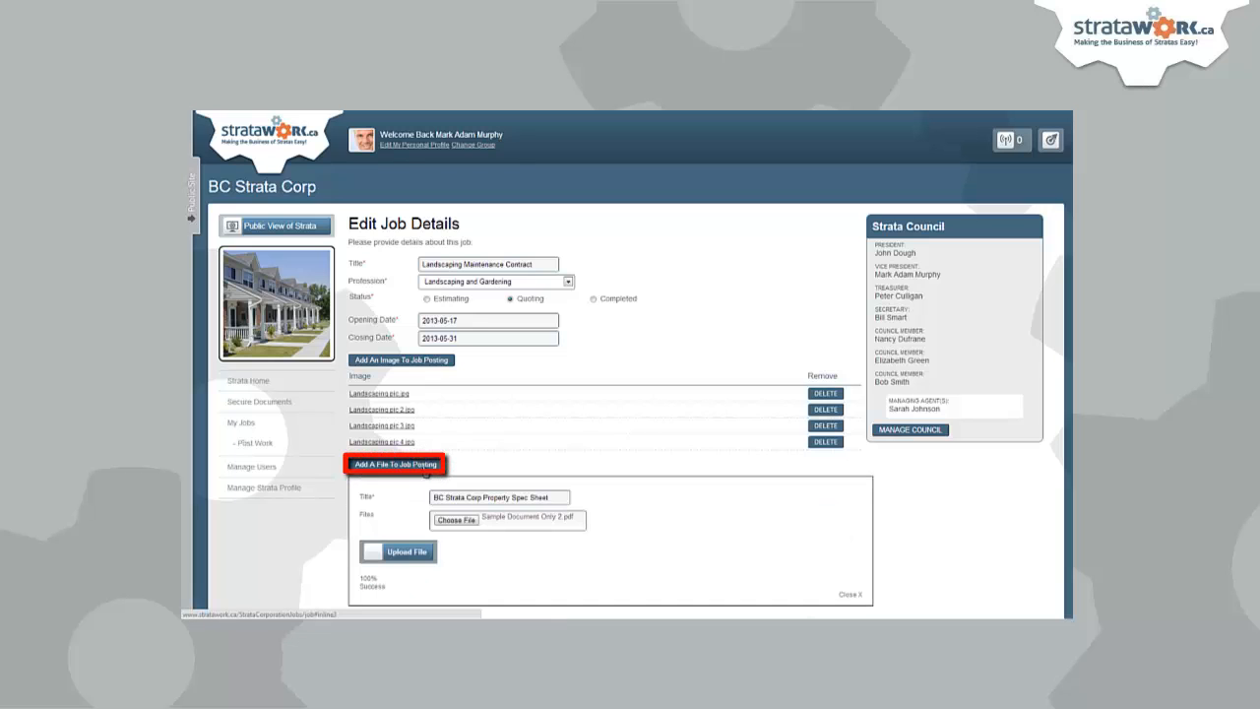
# - Attach the spec sheet Sample Document Only 2.pdf to the job posting
pyautogui.click(455, 520)
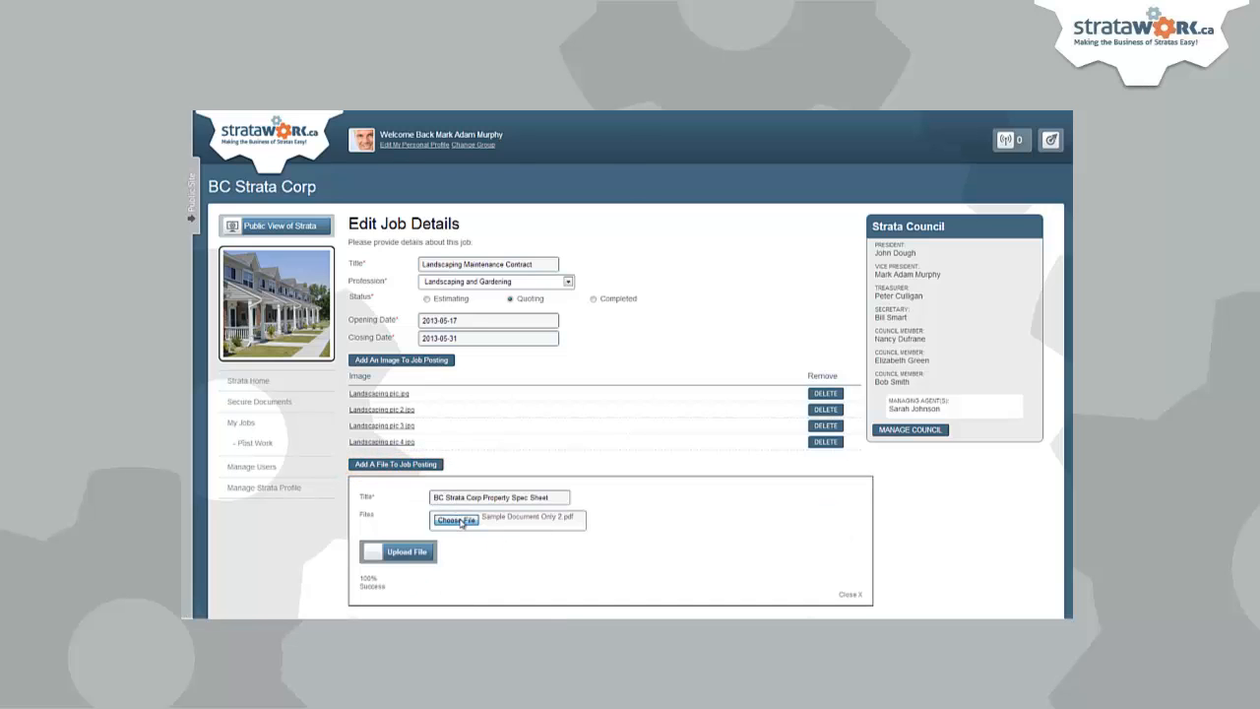
pyautogui.doubleClick(351, 226)
pyautogui.click(408, 552)
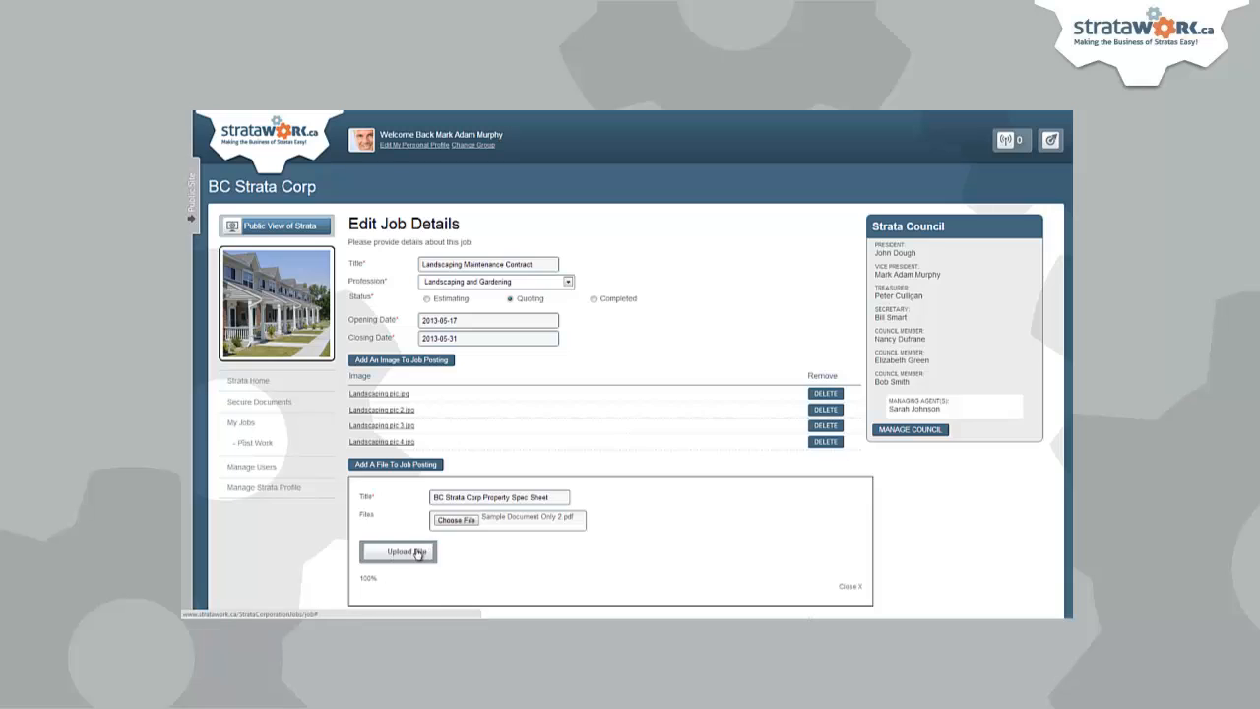
pyautogui.scroll(-3, 585, 462)
# - Type the description: 'Please review the attached documents for property specs and pictures. We are seeking a...'
pyautogui.click(564, 403)
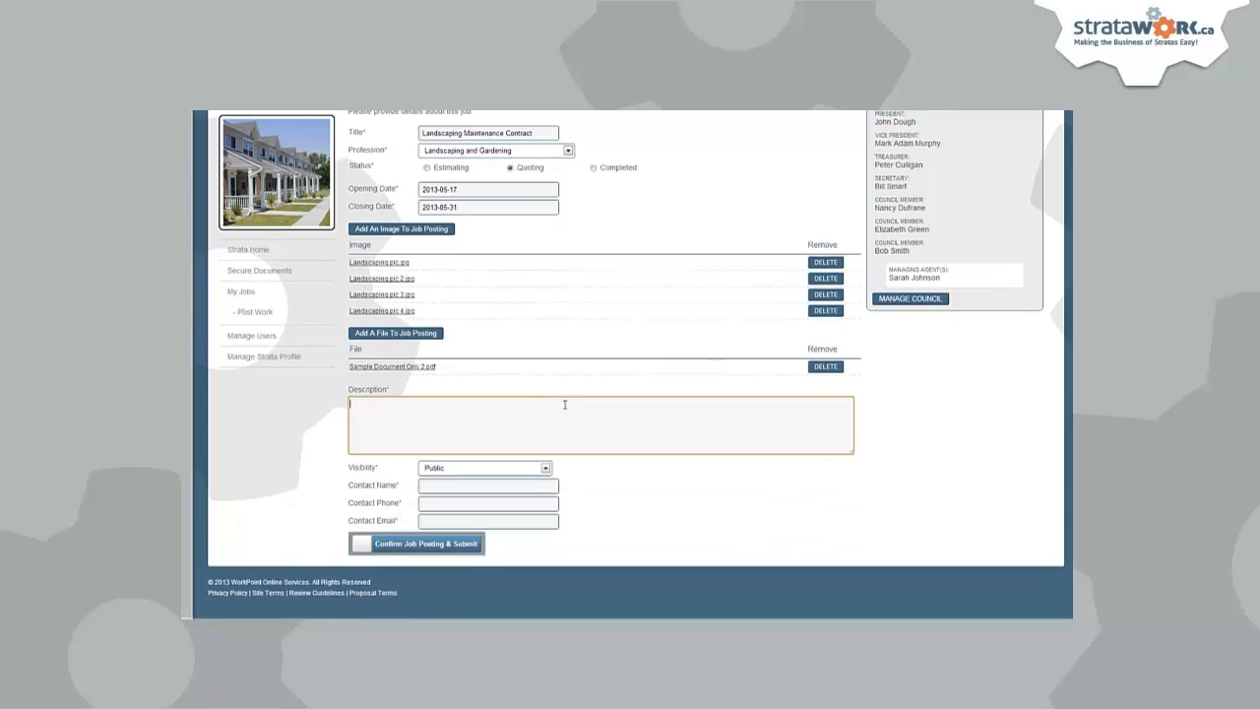
pyautogui.write('Please re')
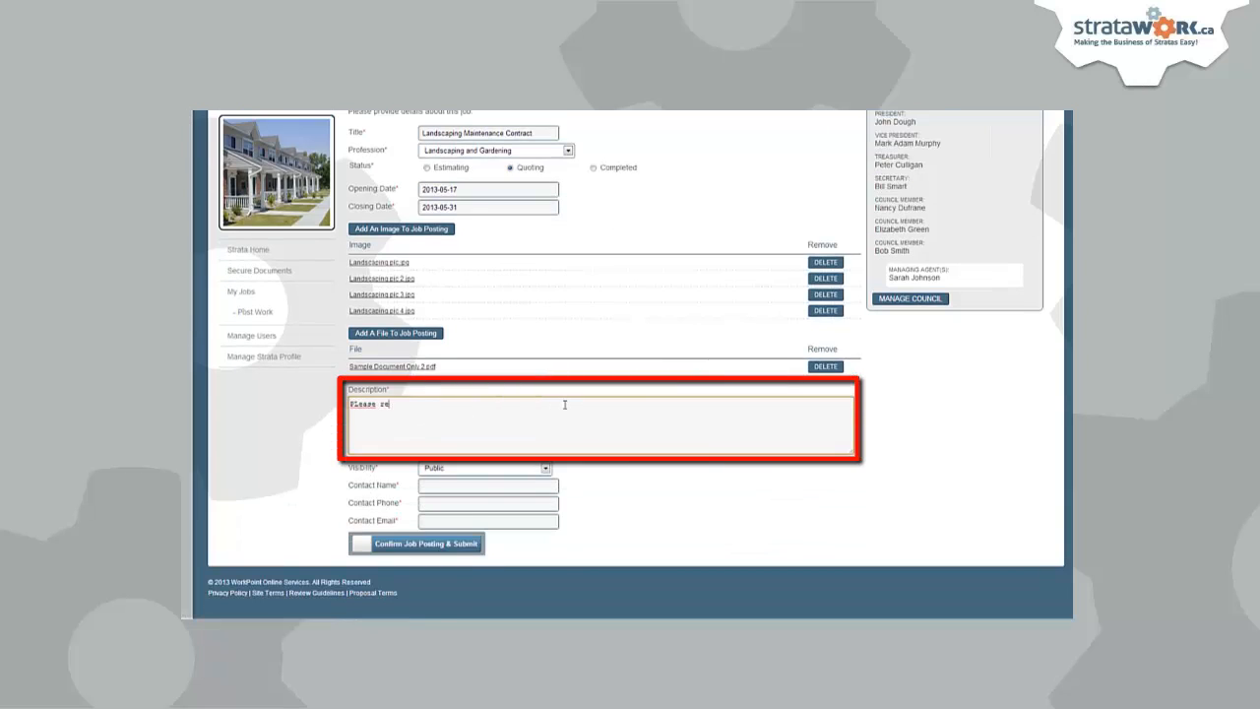
pyautogui.write('view the attached documents for proerty specs and pictu')
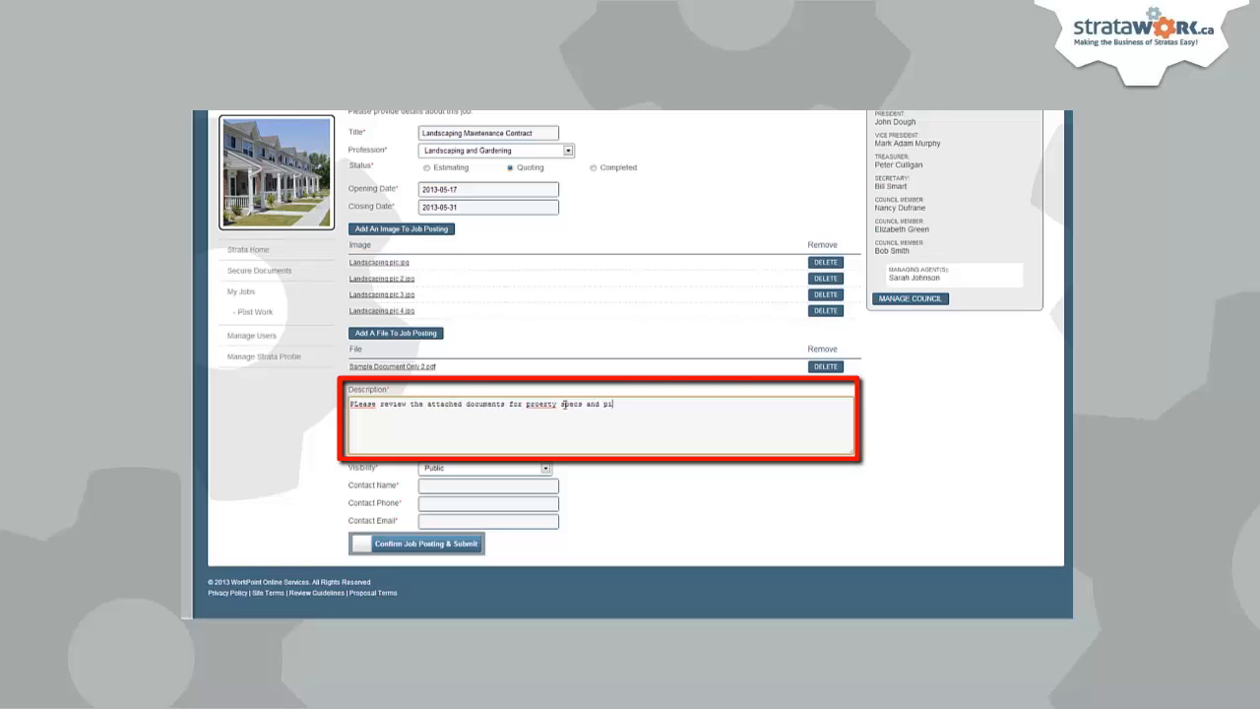
pyautogui.write('res')
pyautogui.write('. We are seeking a')
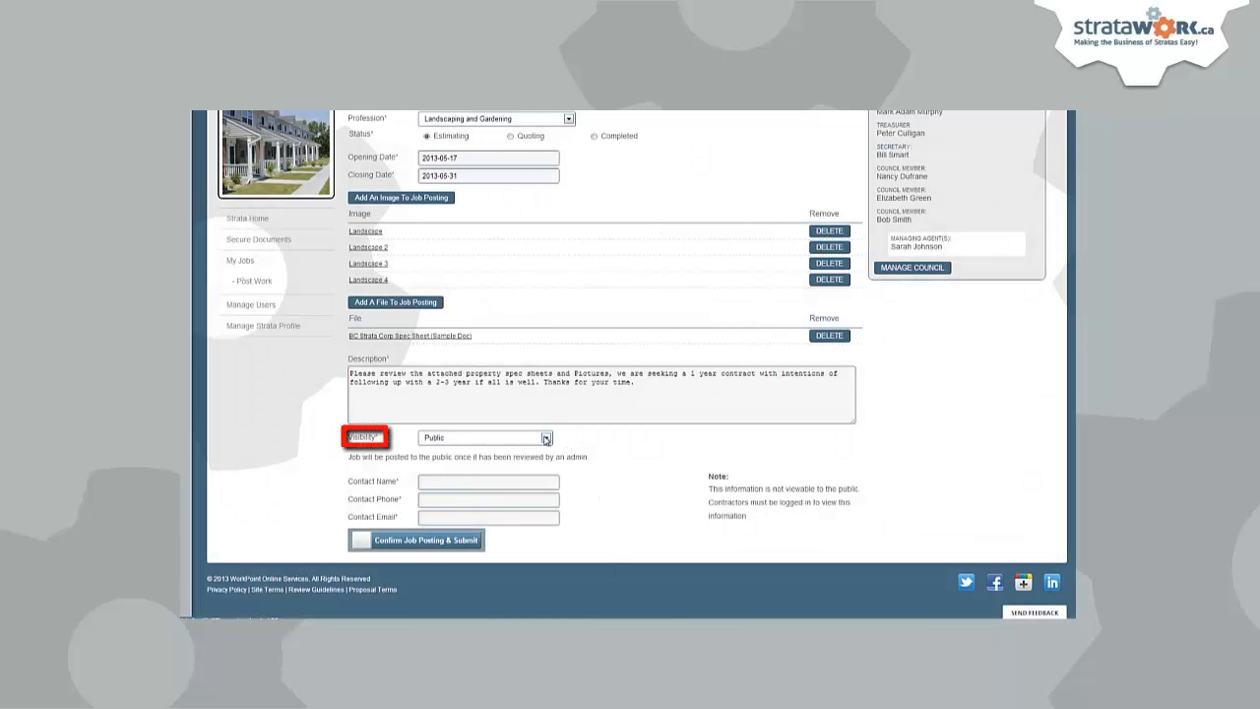
# - Make the job Private and invite Landscaping-R-us and Landscaping-R-us Example Company to bid
pyautogui.click(546, 438)
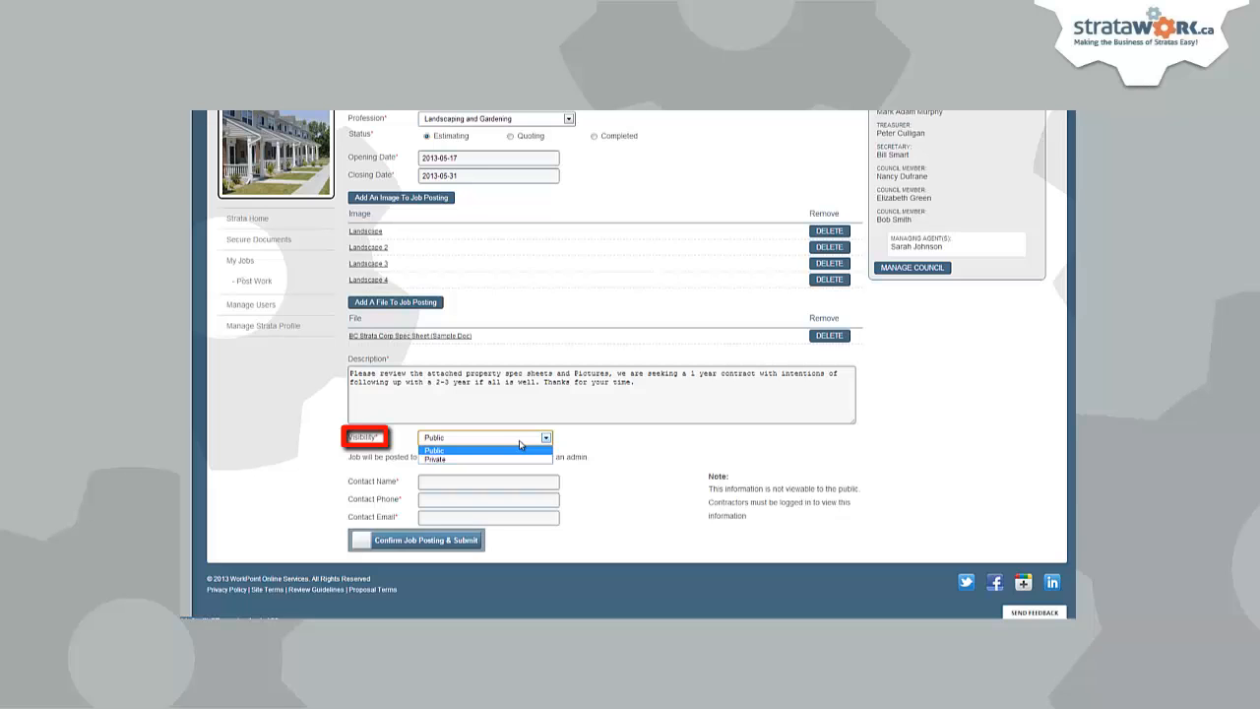
pyautogui.click(490, 458)
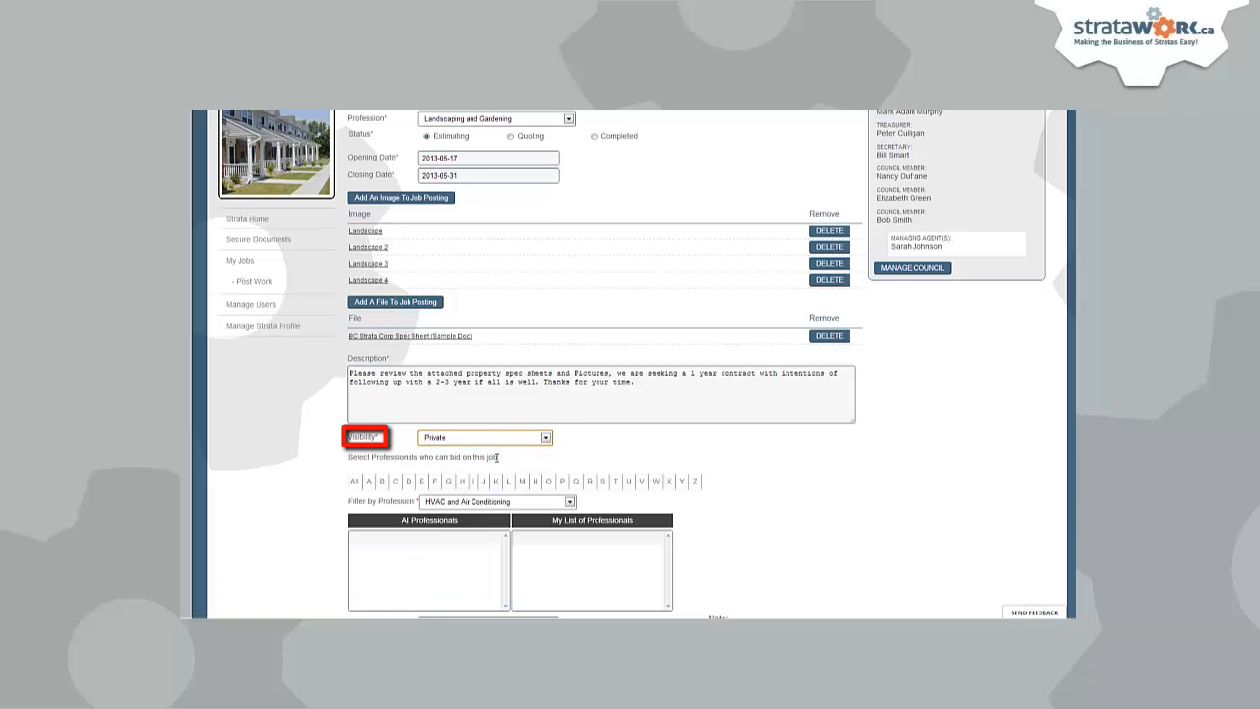
pyautogui.click(354, 481)
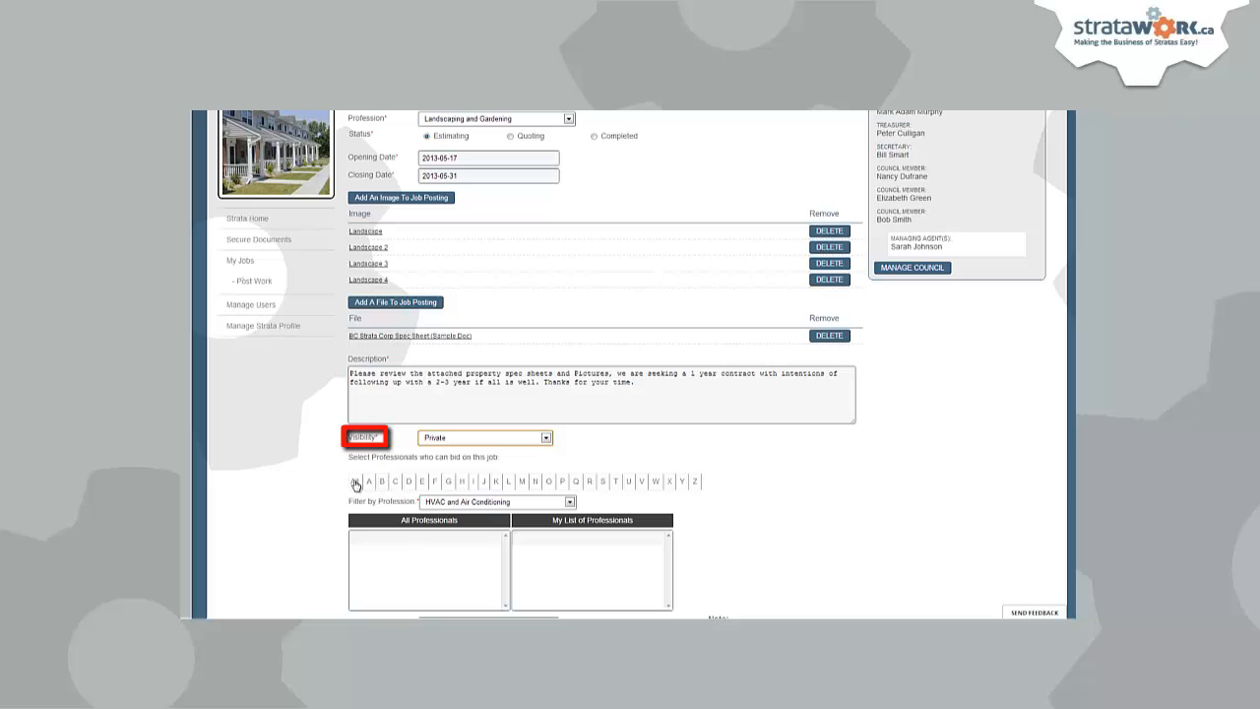
pyautogui.click(436, 503)
pyautogui.moveTo(572, 389); pyautogui.dragTo(571, 339)
pyautogui.click(484, 323)
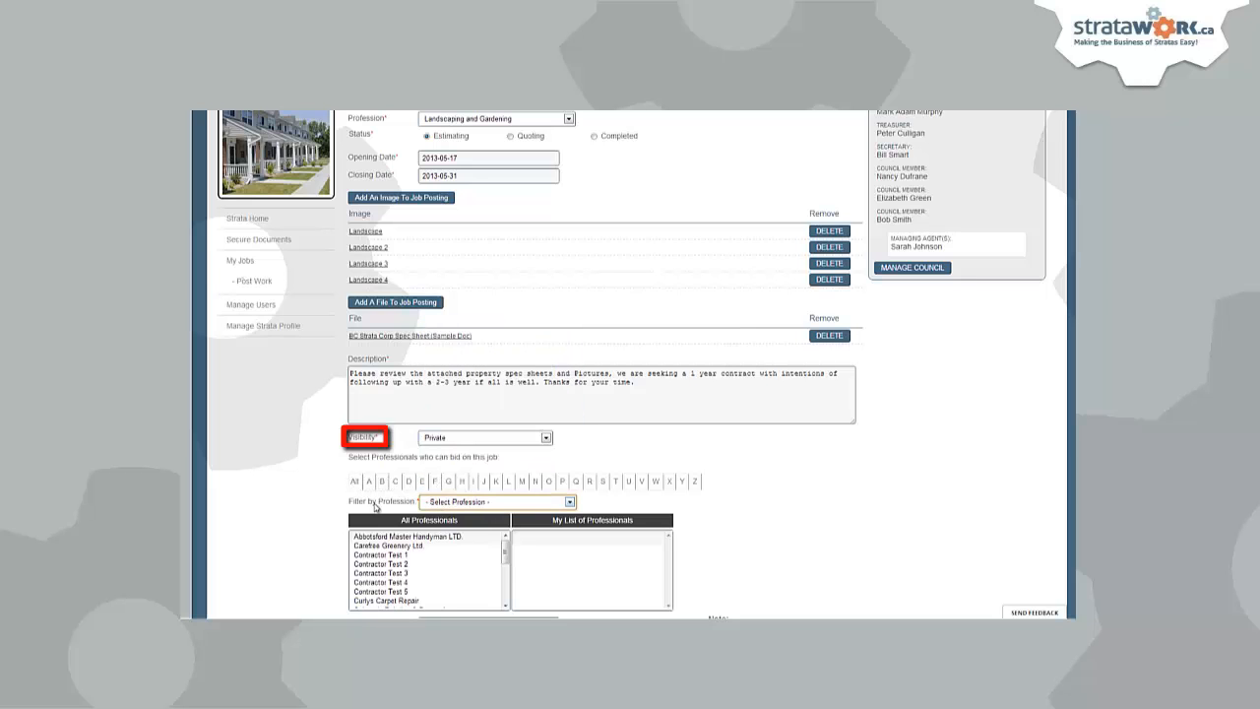
pyautogui.moveTo(505, 548)
pyautogui.mouseDown()
pyautogui.moveTo(505, 578)
pyautogui.moveTo(506, 549)
pyautogui.mouseUp()
pyautogui.click(502, 503)
pyautogui.moveTo(572, 381); pyautogui.dragTo(573, 429)
pyautogui.click(484, 440)
pyautogui.click(400, 574)
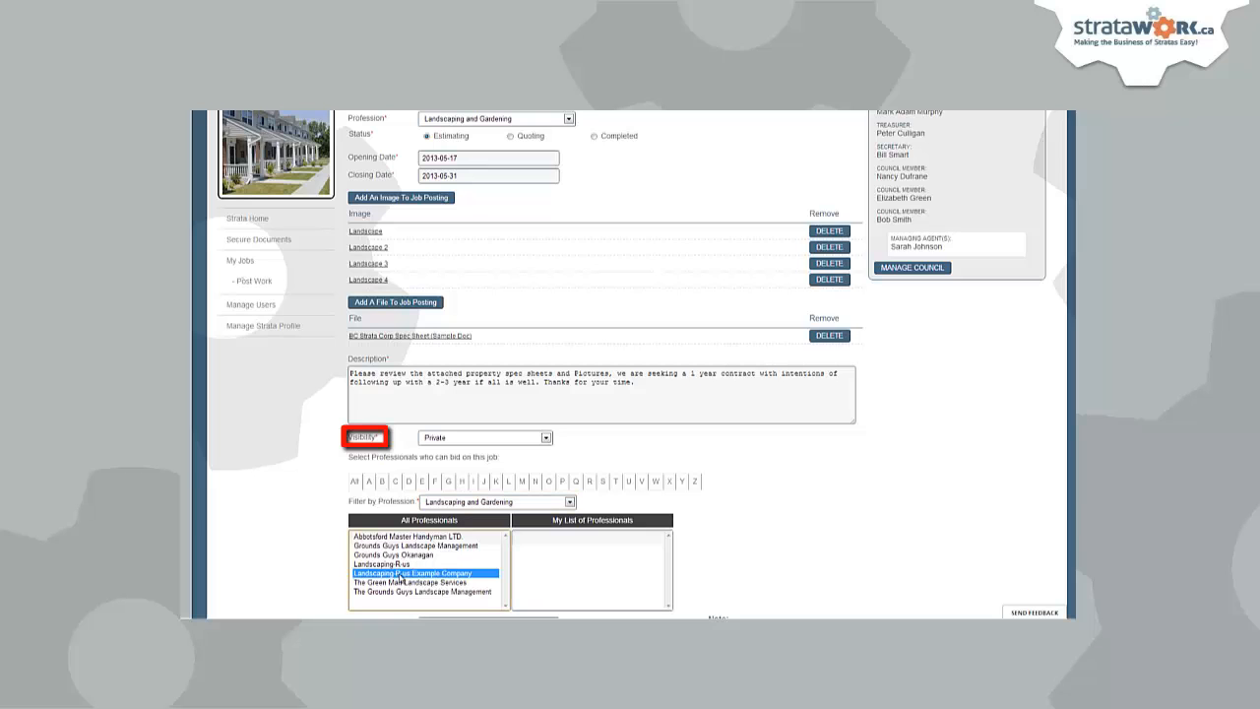
pyautogui.doubleClick(400, 579)
pyautogui.doubleClick(408, 563)
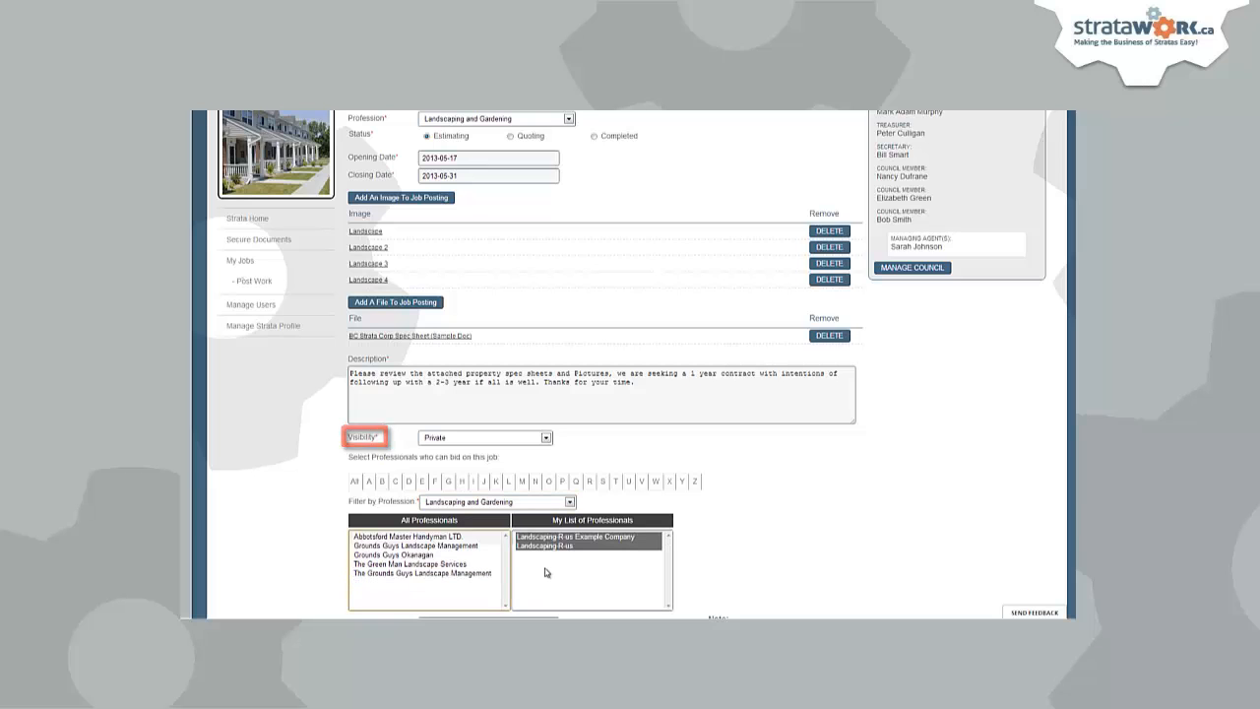
# - Enter the contact person's name, phone number and e-mail address
pyautogui.scroll(-2, 688, 551)
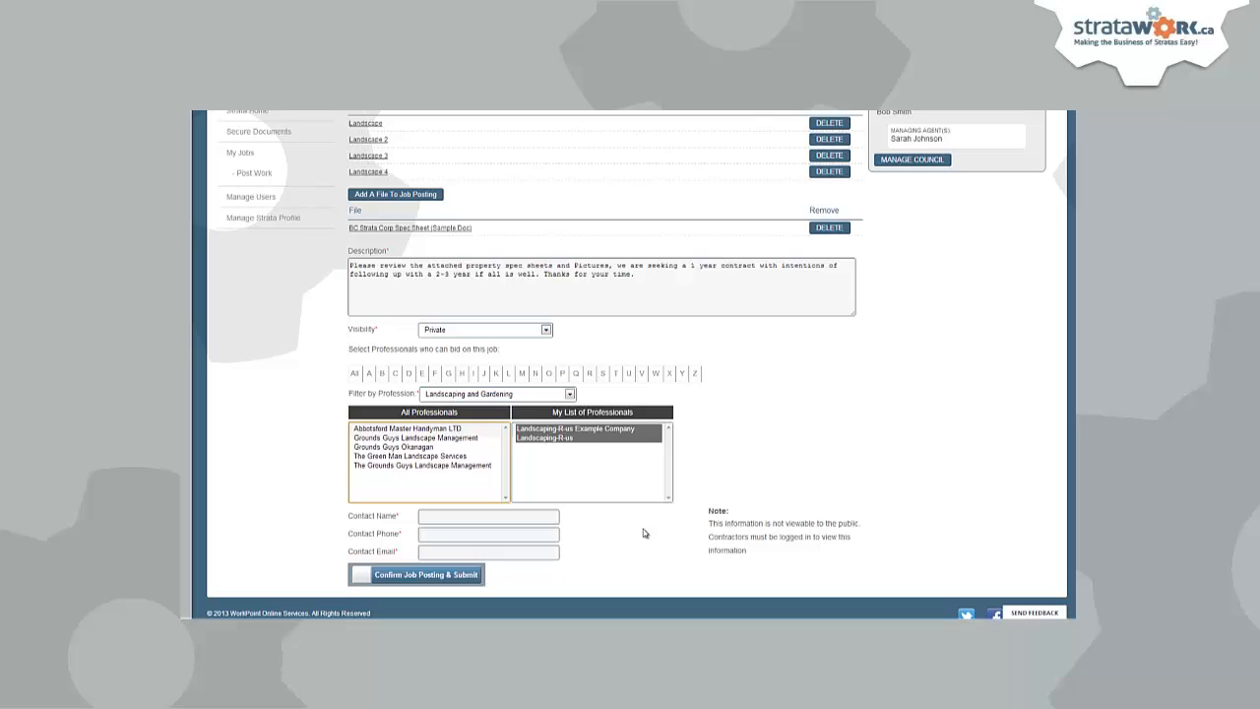
pyautogui.click(458, 517)
pyautogui.press('Tab')
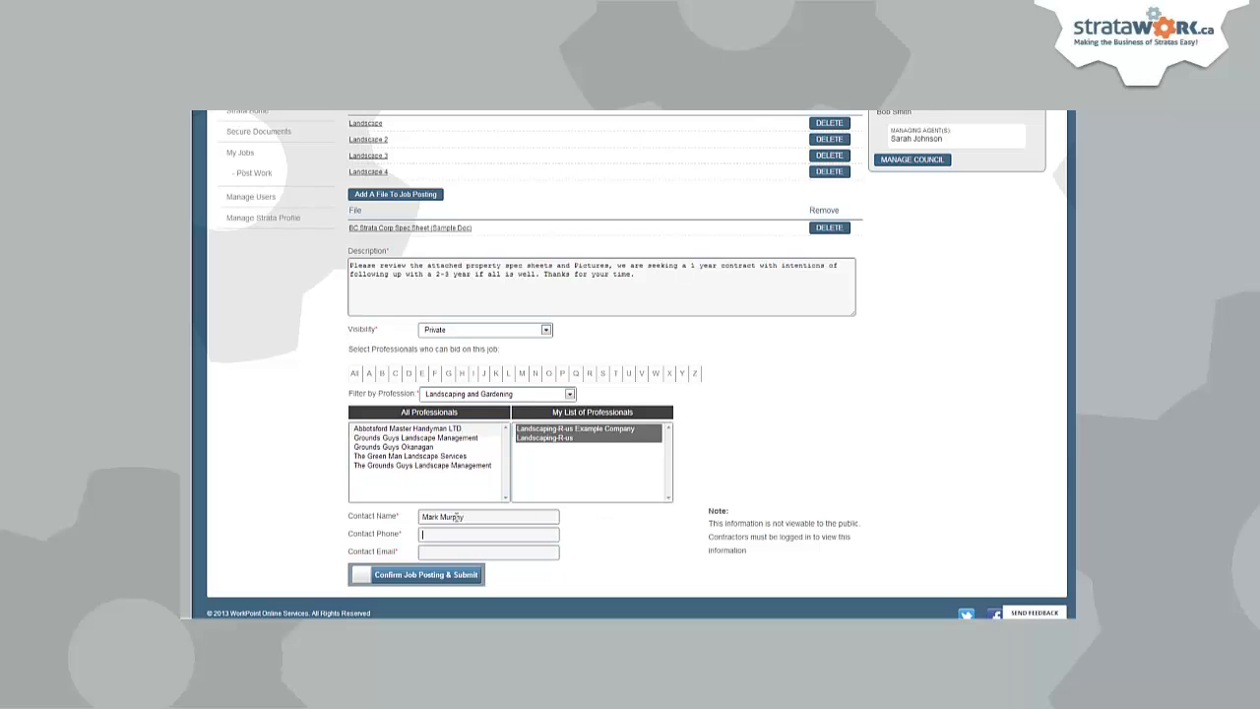
pyautogui.press('Tab')
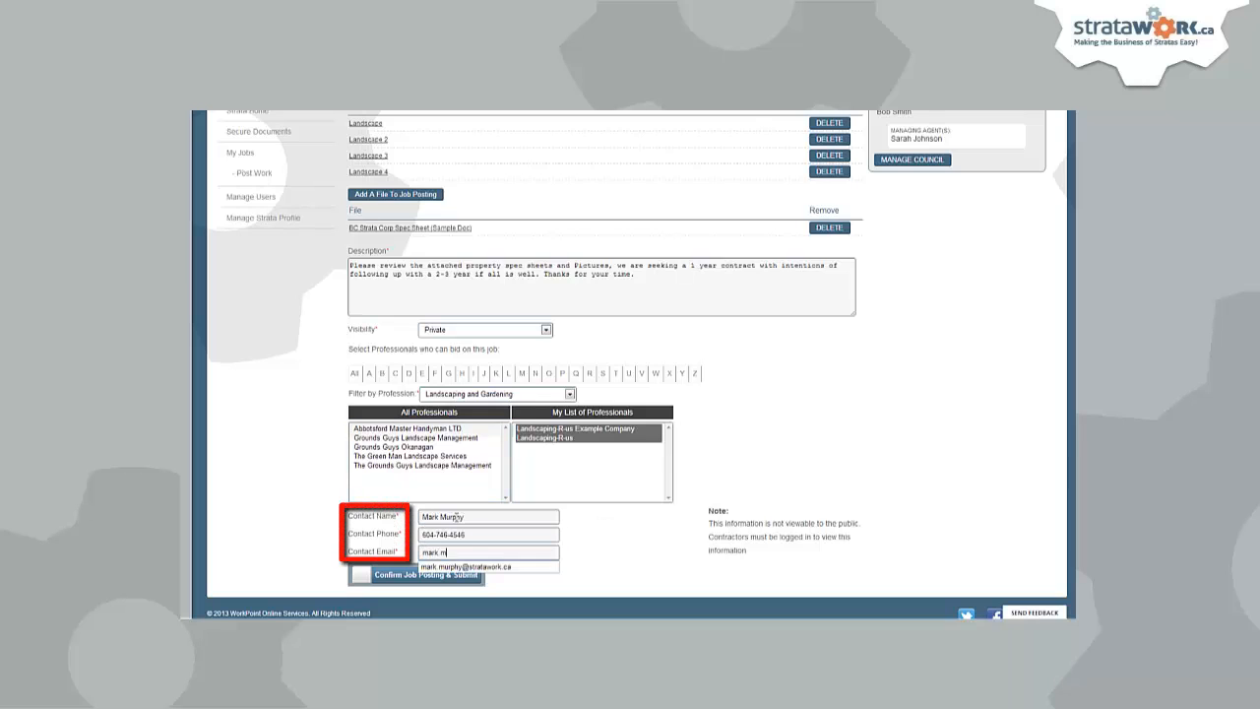
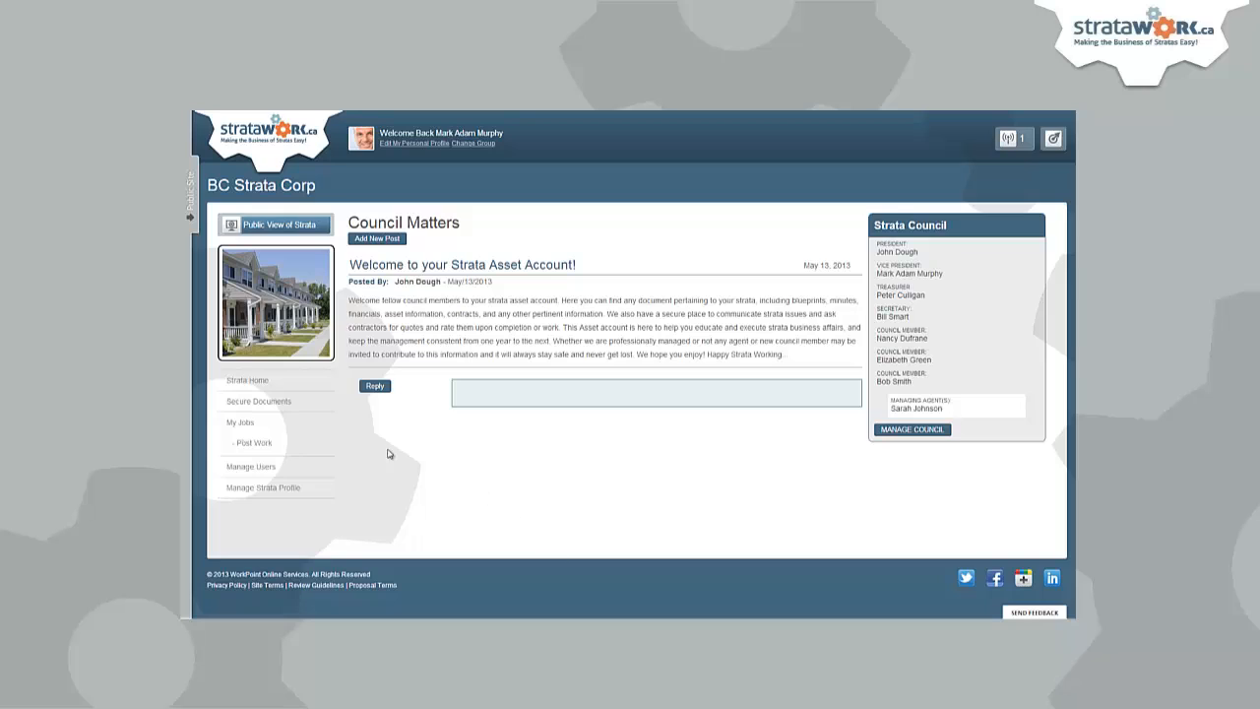
# - Edit the Landscape Maintenance Contract (Test) job and change its profession to Landscaping and Gardening
pyautogui.click(247, 426)
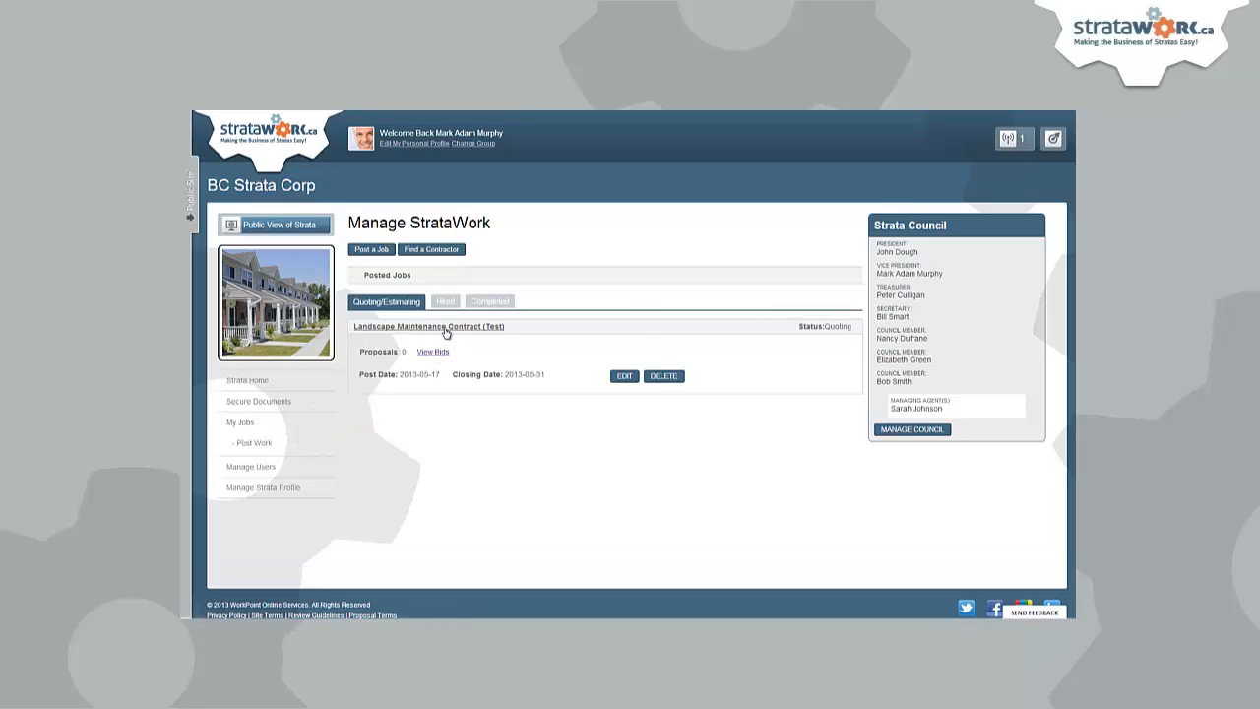
pyautogui.click(623, 377)
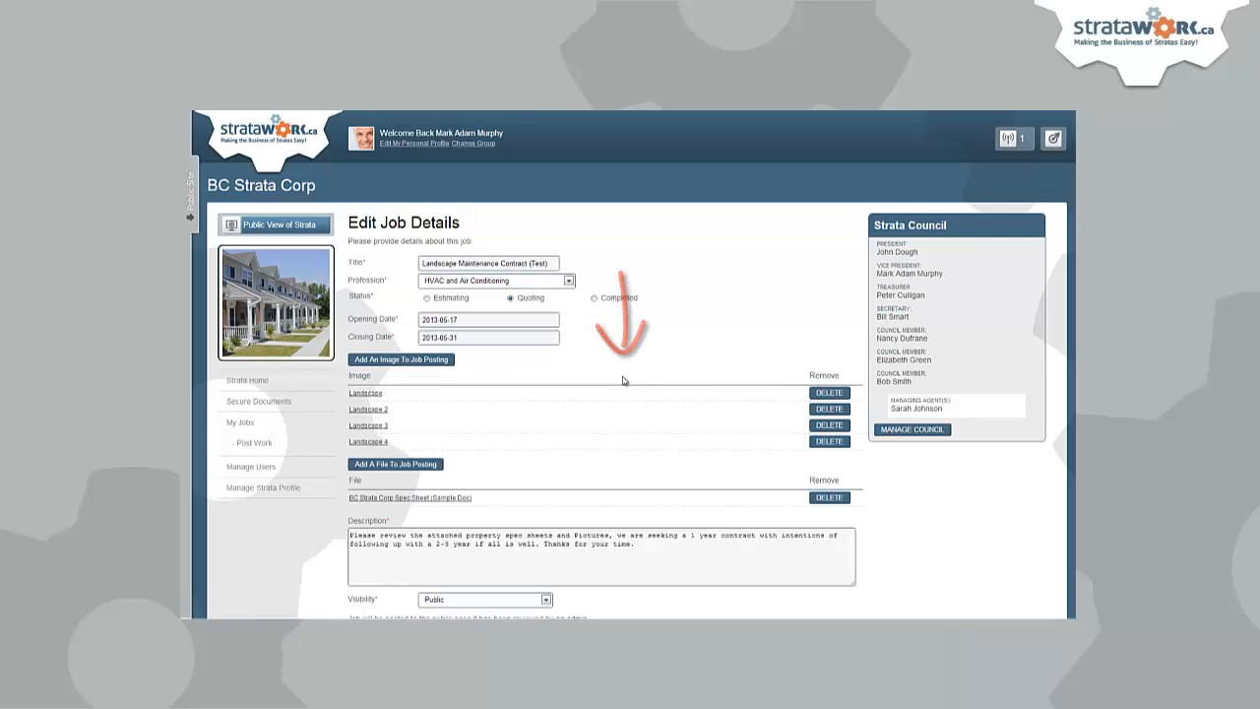
pyautogui.scroll(-2, 623, 380)
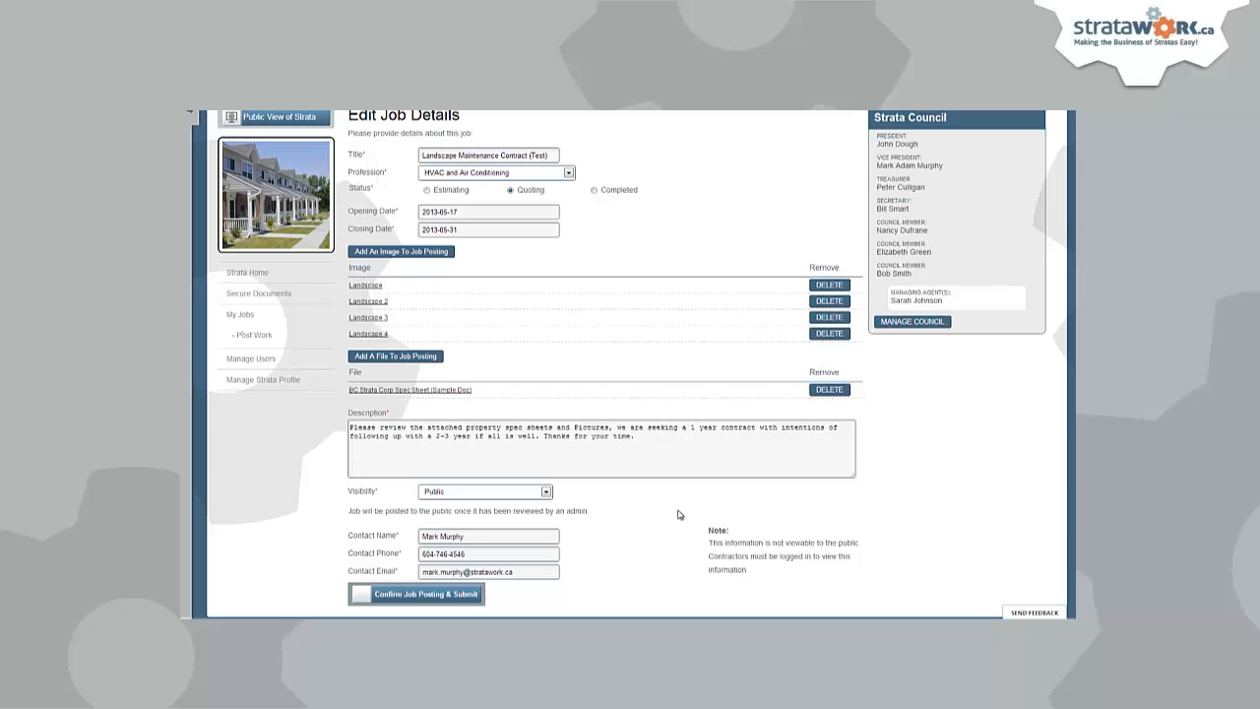
pyautogui.click(569, 174)
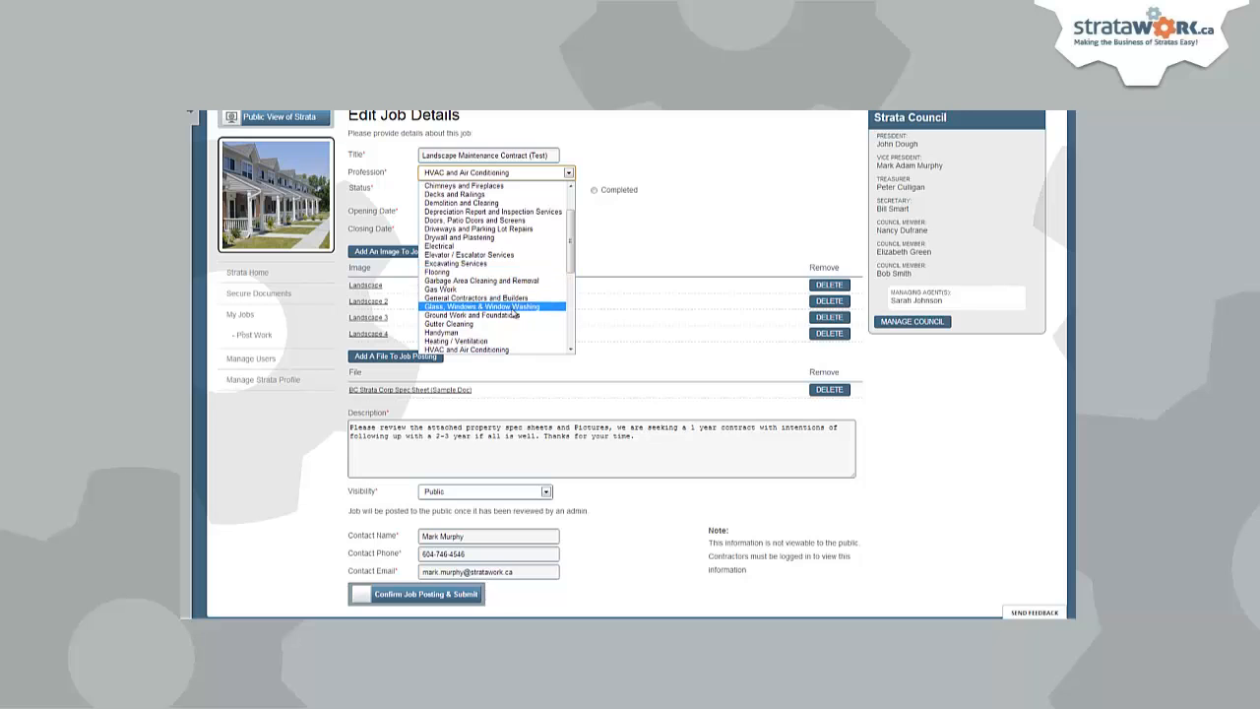
pyautogui.moveTo(569, 227); pyautogui.dragTo(569, 242)
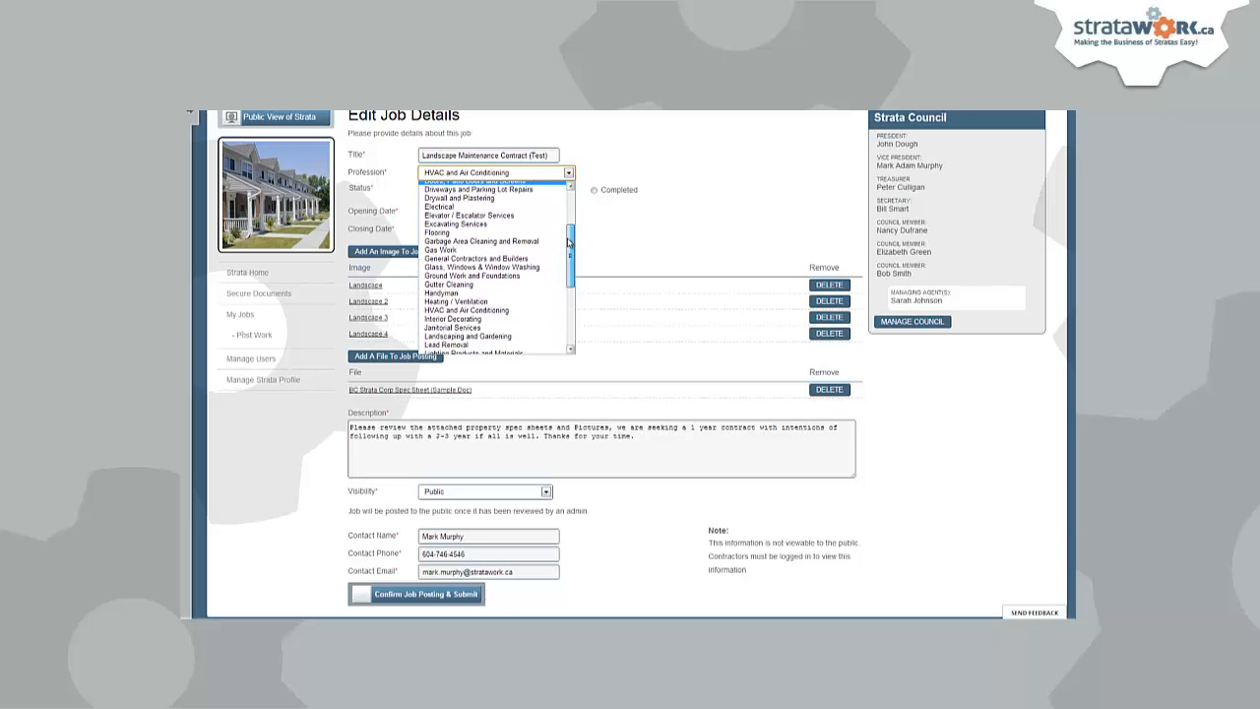
pyautogui.click(476, 314)
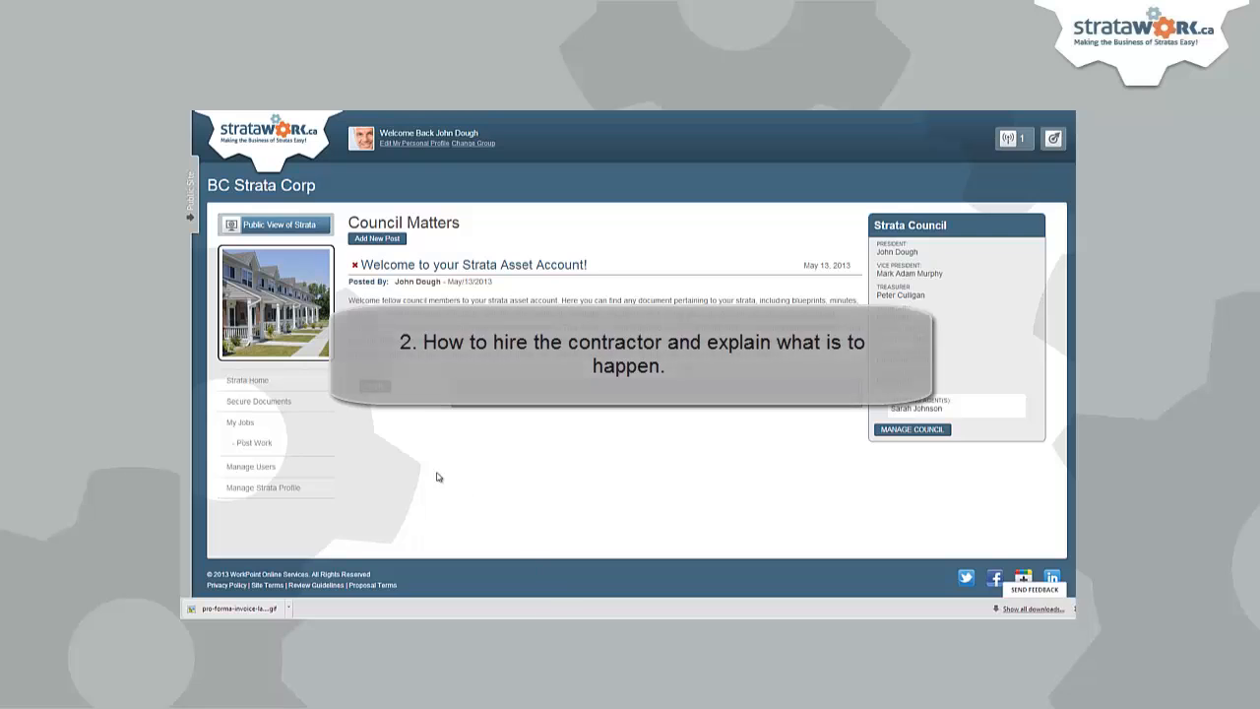
# - Open the Landscape Maintenance Contract (Test) bids, showing offers of $4500 and $4300
pyautogui.click(242, 422)
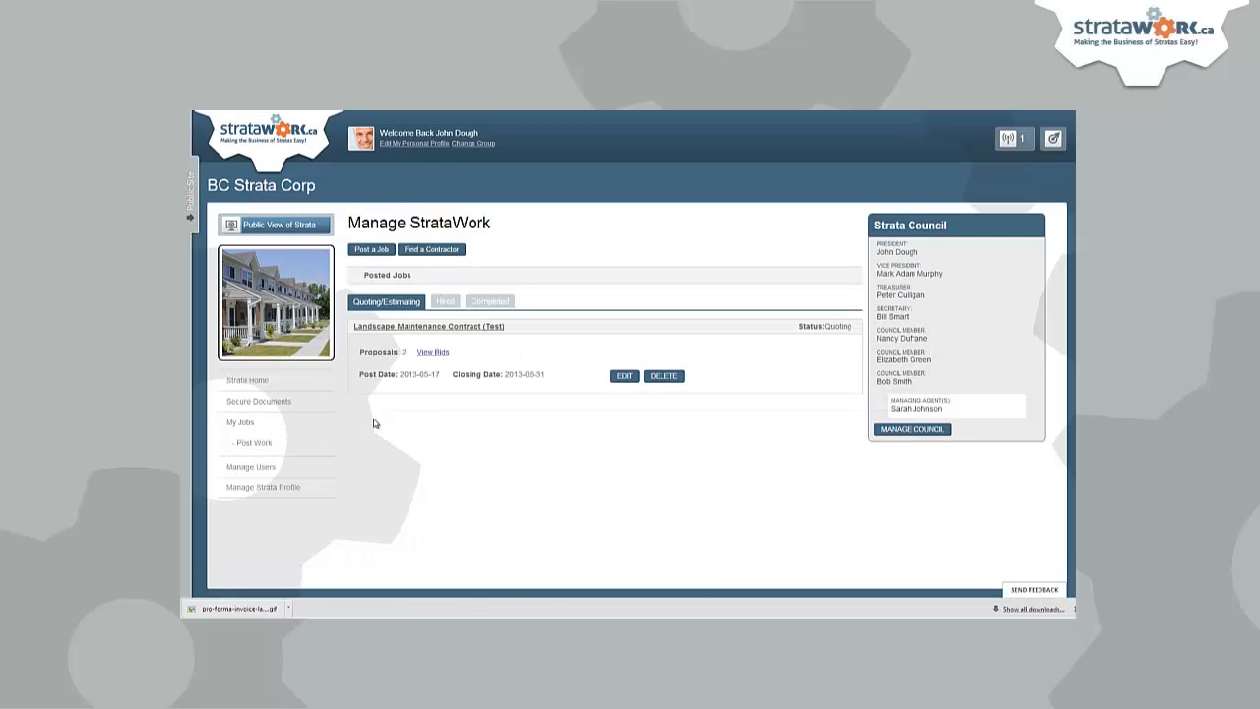
pyautogui.click(439, 352)
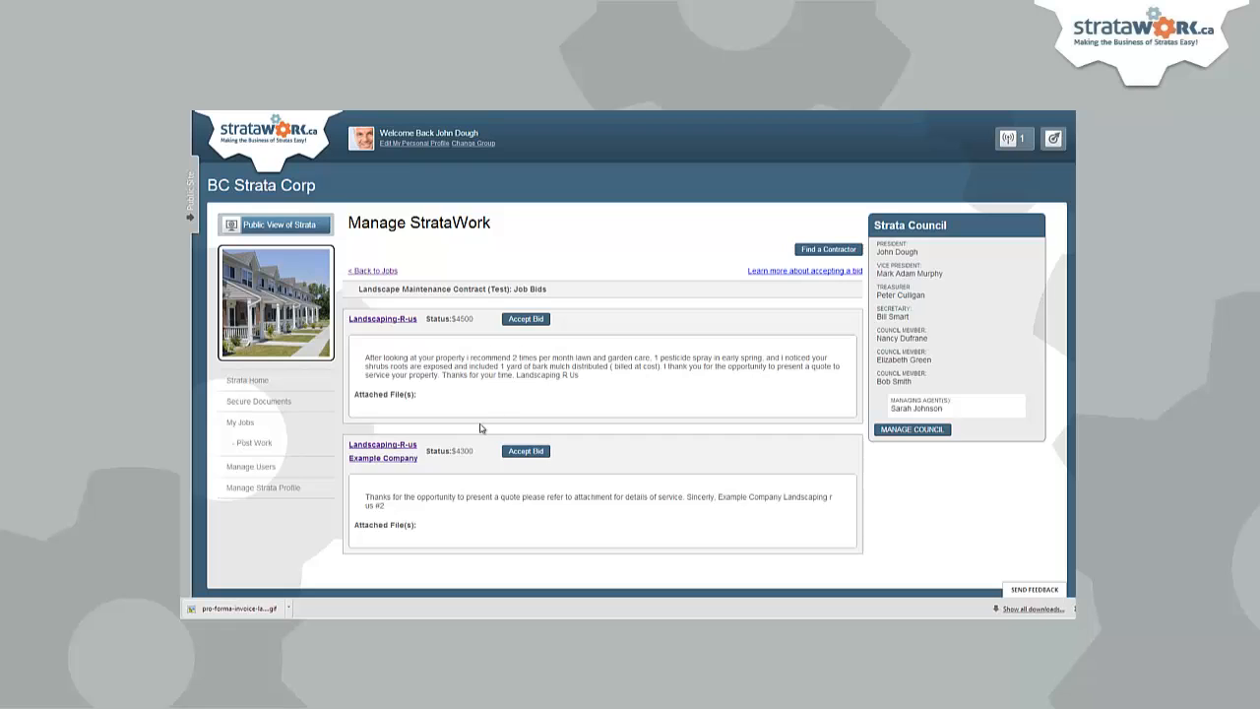
# - Review both bidders' company profiles, then accept Landscaping-R-us's $4500 bid
pyautogui.click(383, 321)
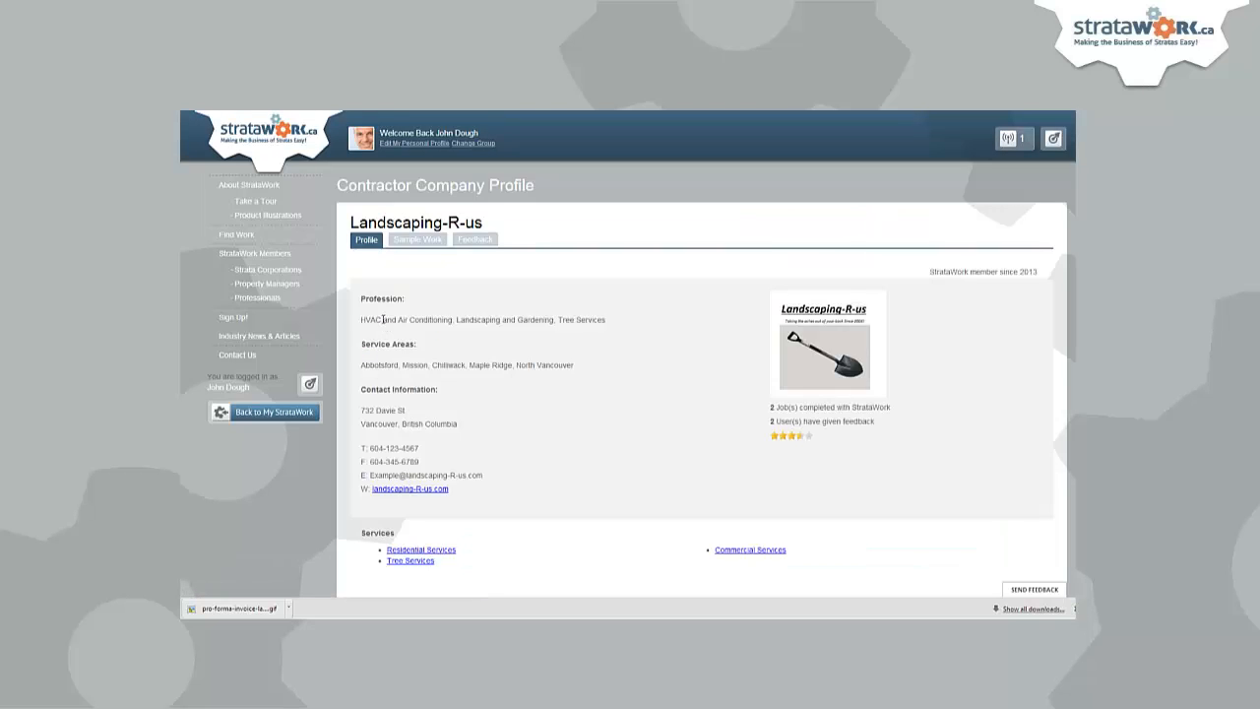
pyautogui.hotkey('alt', 'Left')
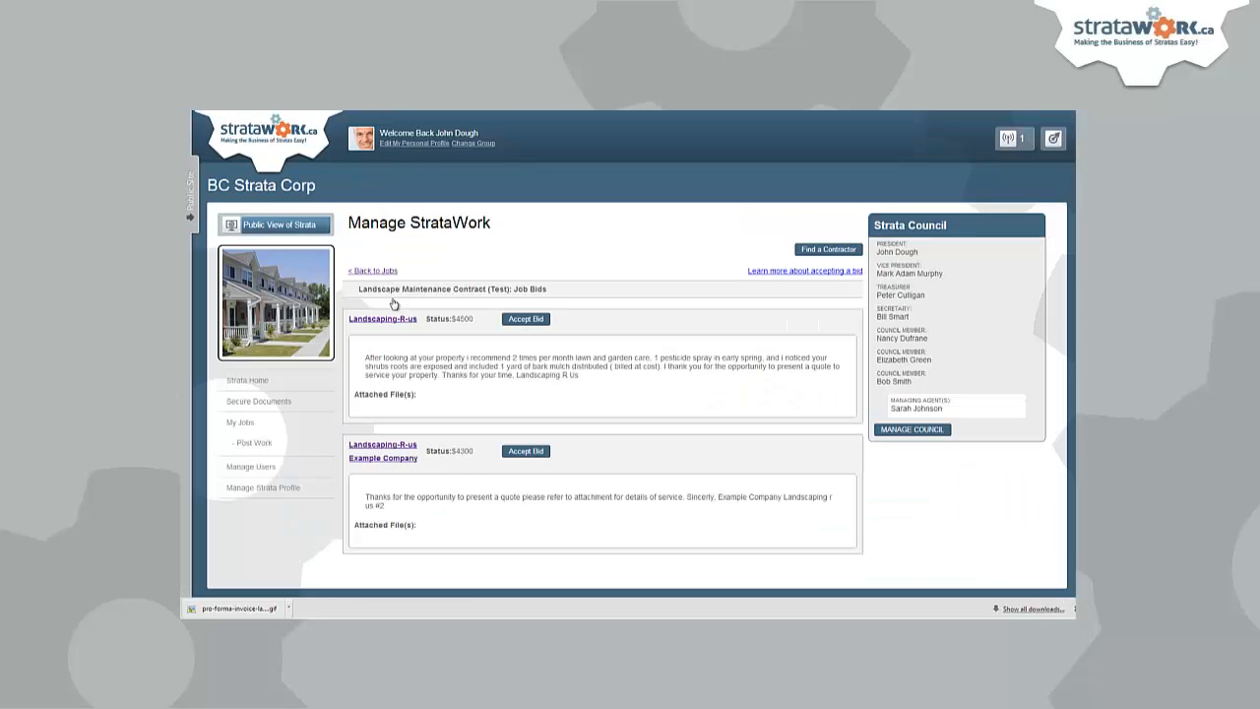
pyautogui.click(389, 453)
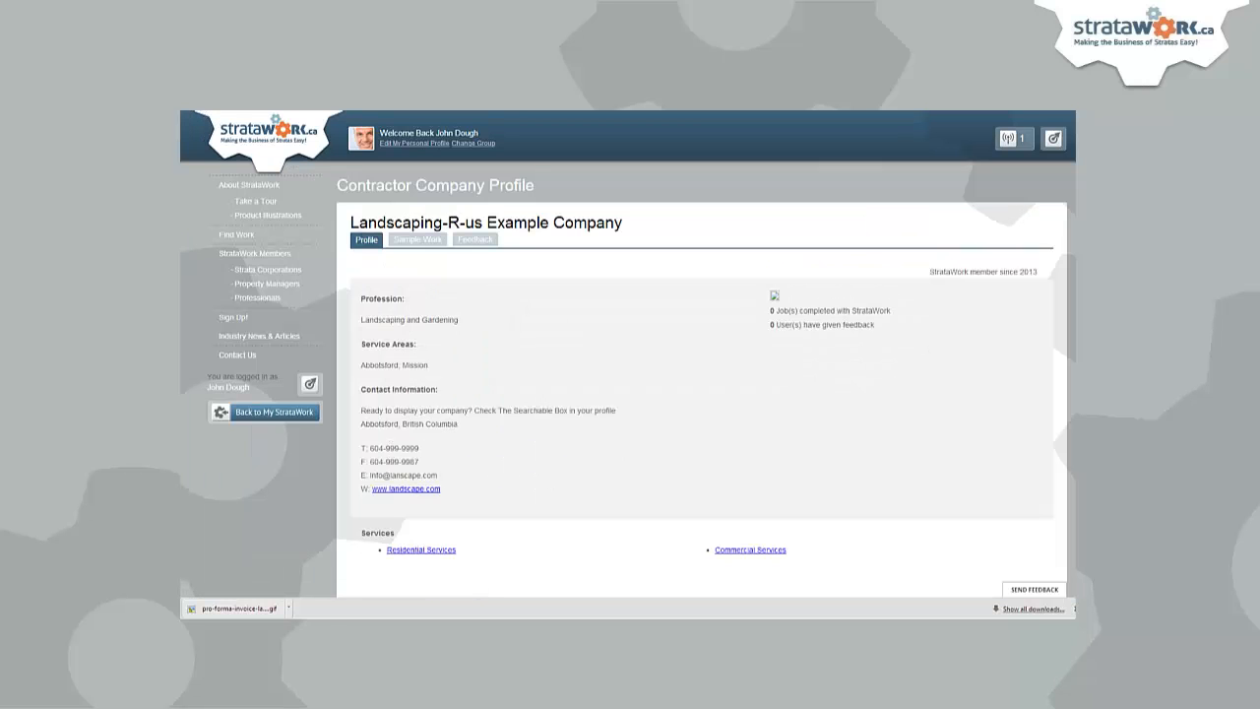
pyautogui.hotkey('alt', 'Left')
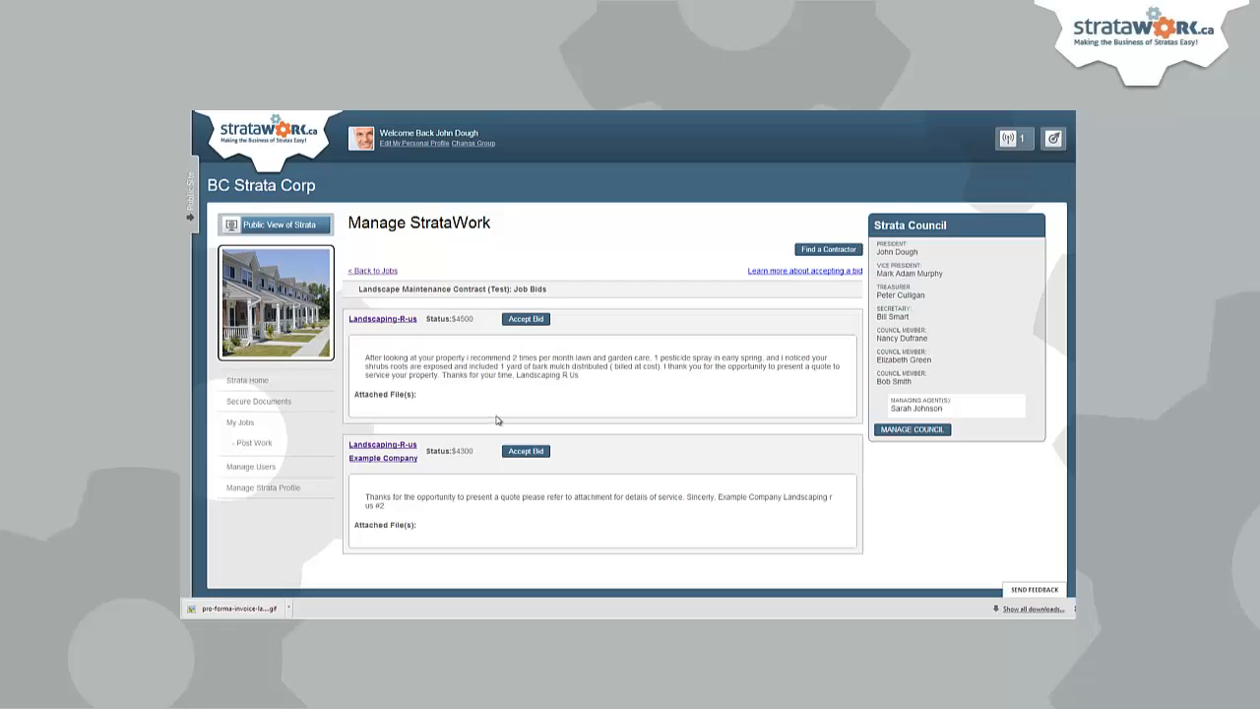
pyautogui.click(526, 321)
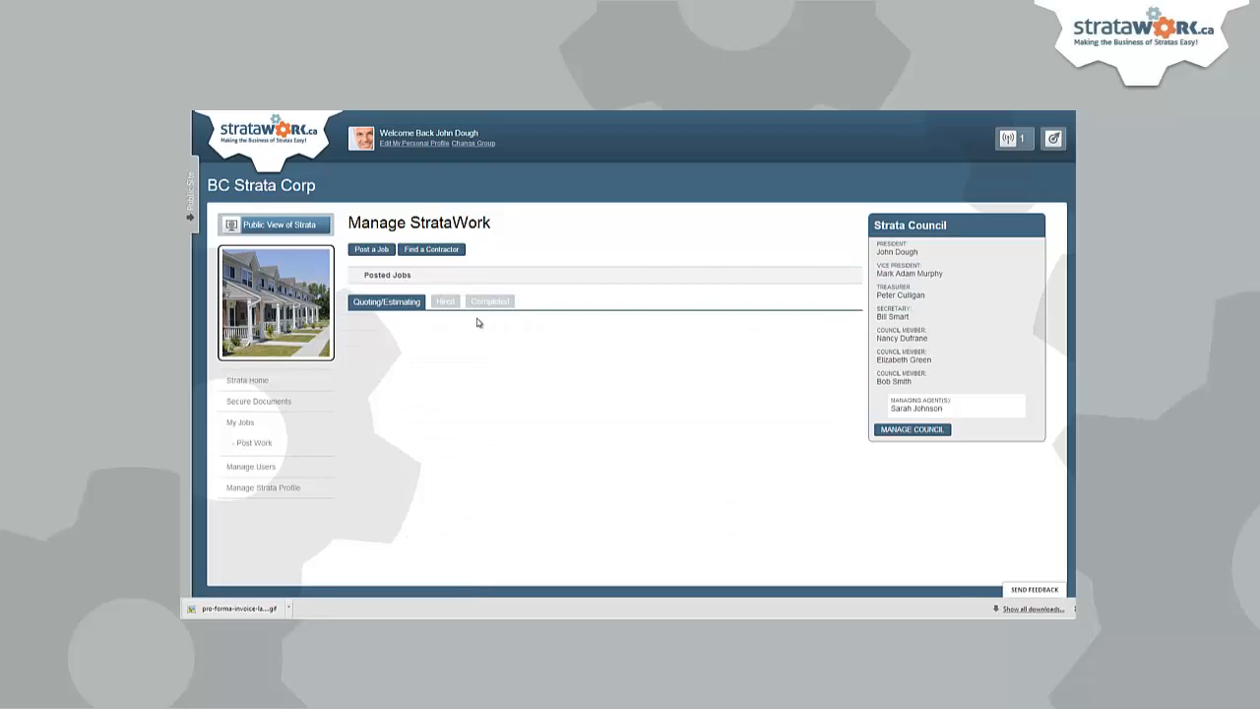
# - Show the Hired tab listing Landscape Maintenance Contract (Test) with its $4500 accepted bid
pyautogui.click(442, 303)
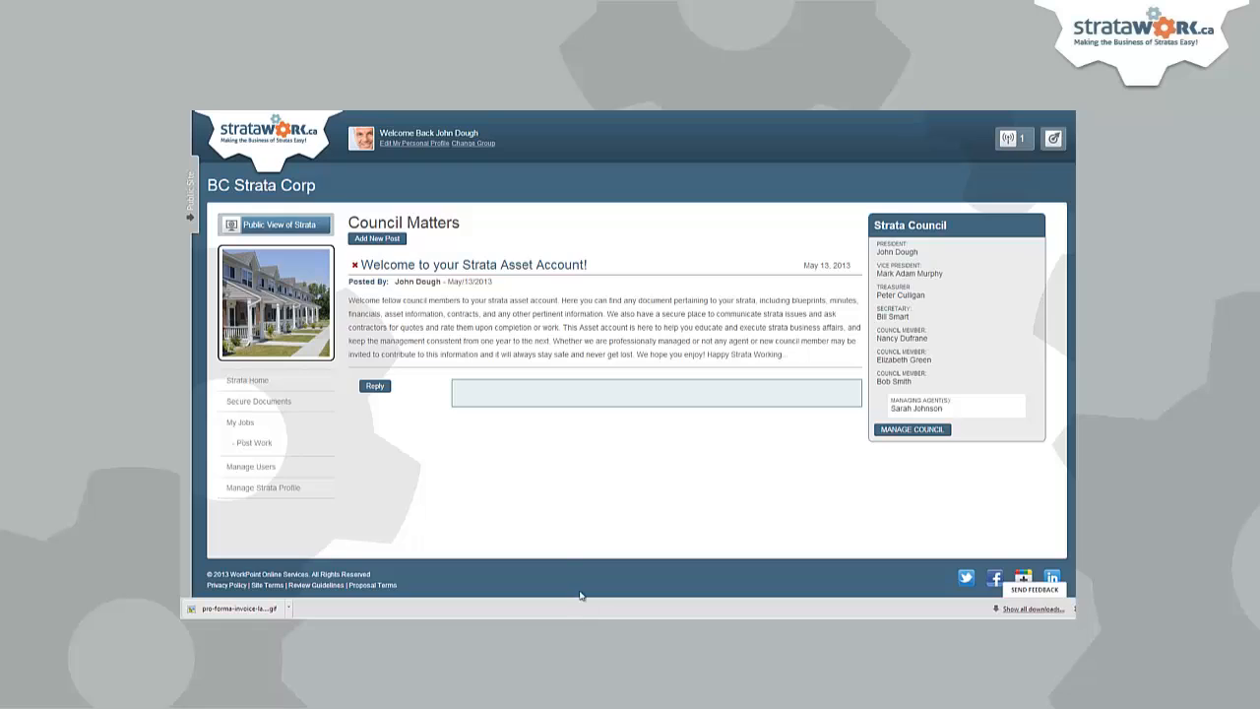
pyautogui.click(245, 423)
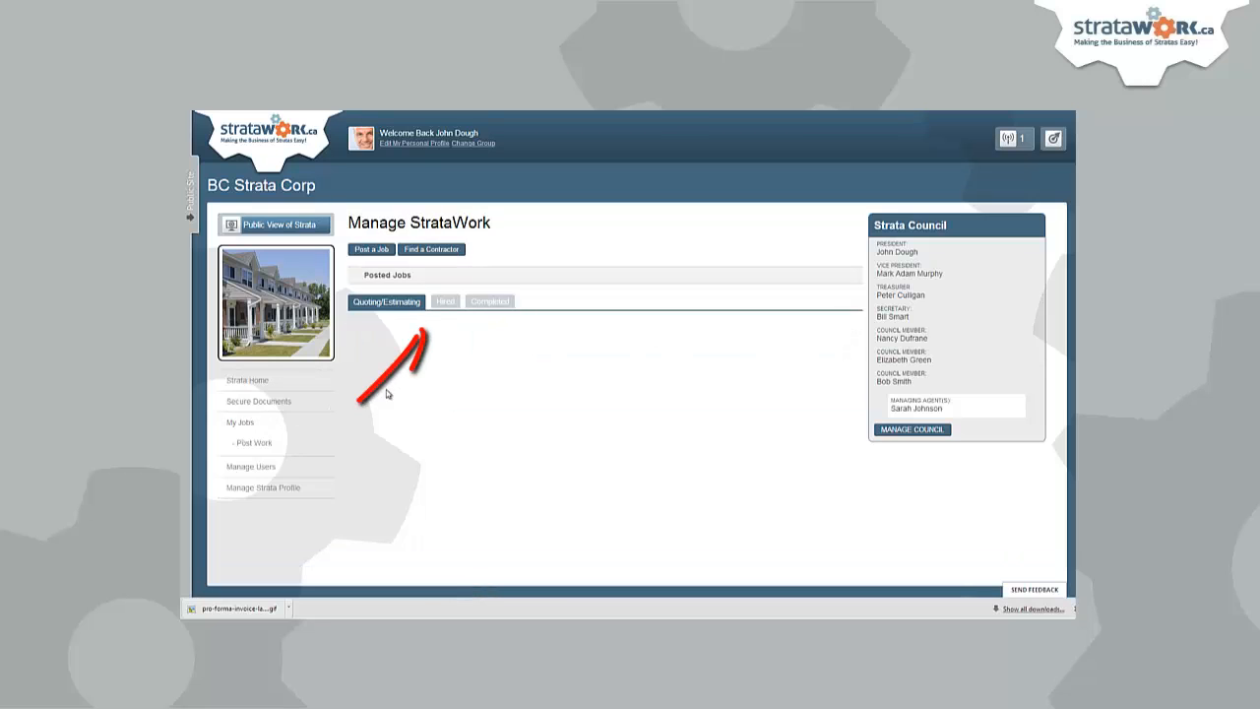
pyautogui.click(447, 302)
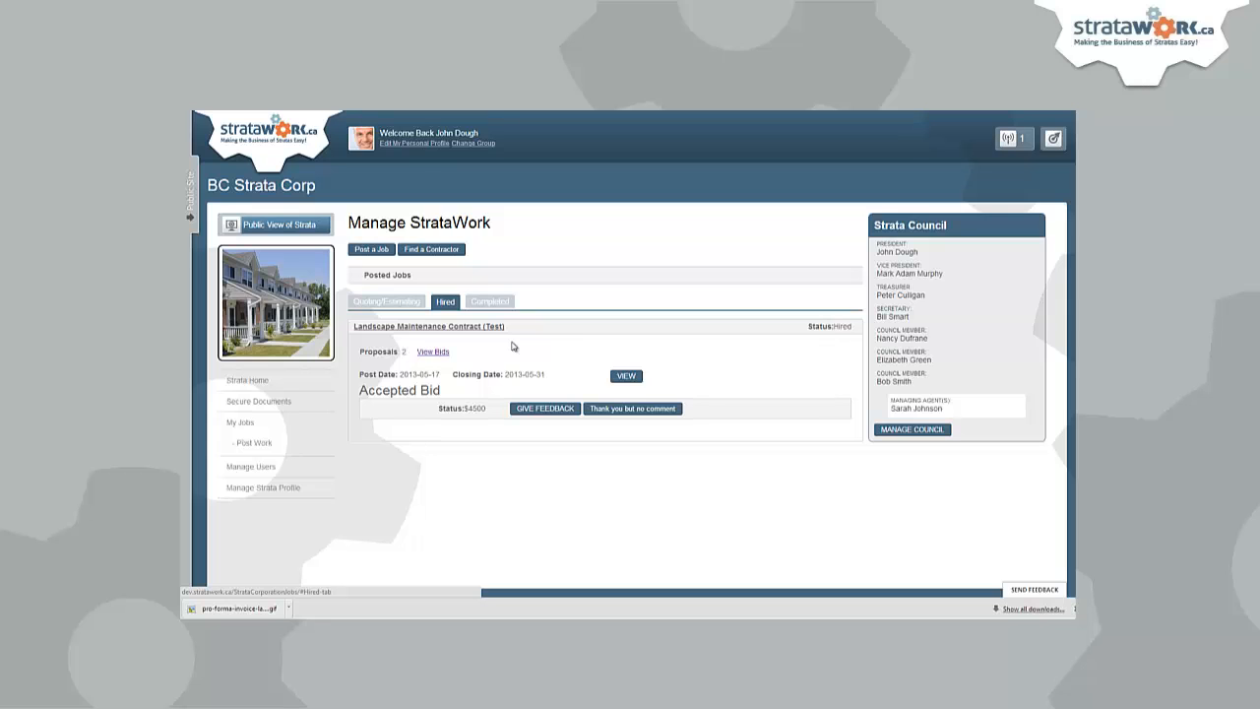
# - Write feedback that Landscaping r us did a wonderful job and is highly recommended
pyautogui.click(547, 408)
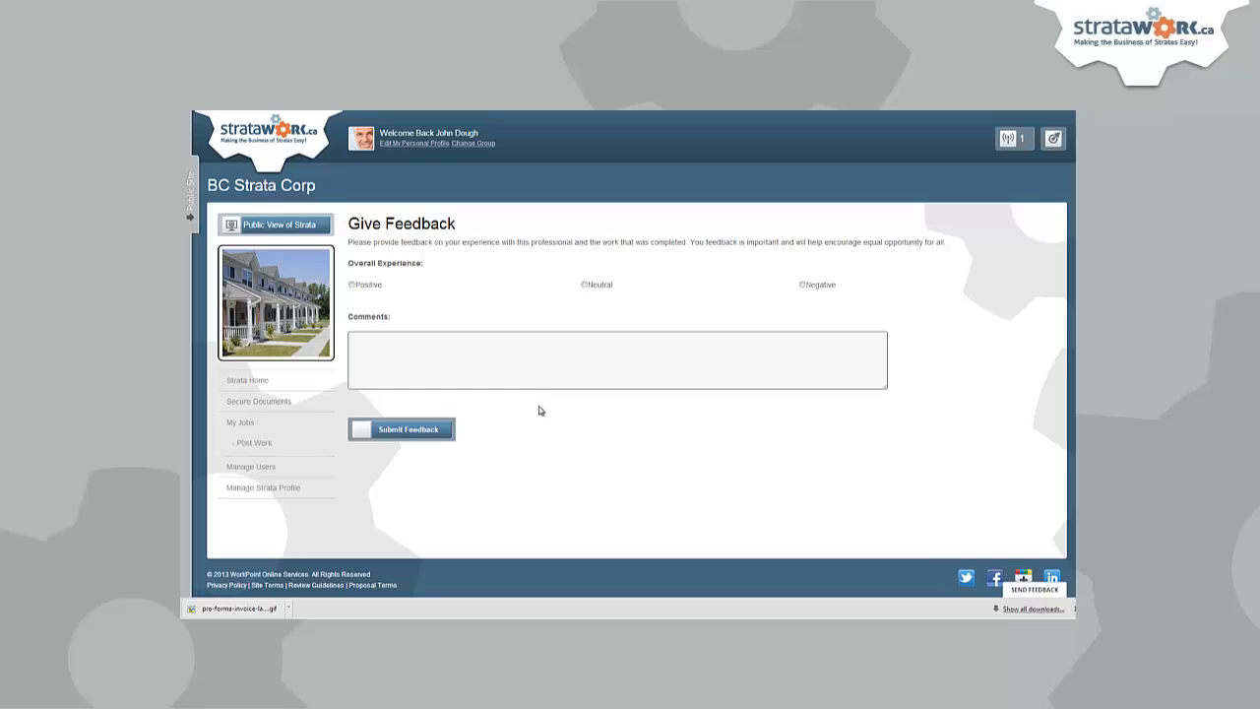
pyautogui.click(475, 344)
pyautogui.write('Landscap')
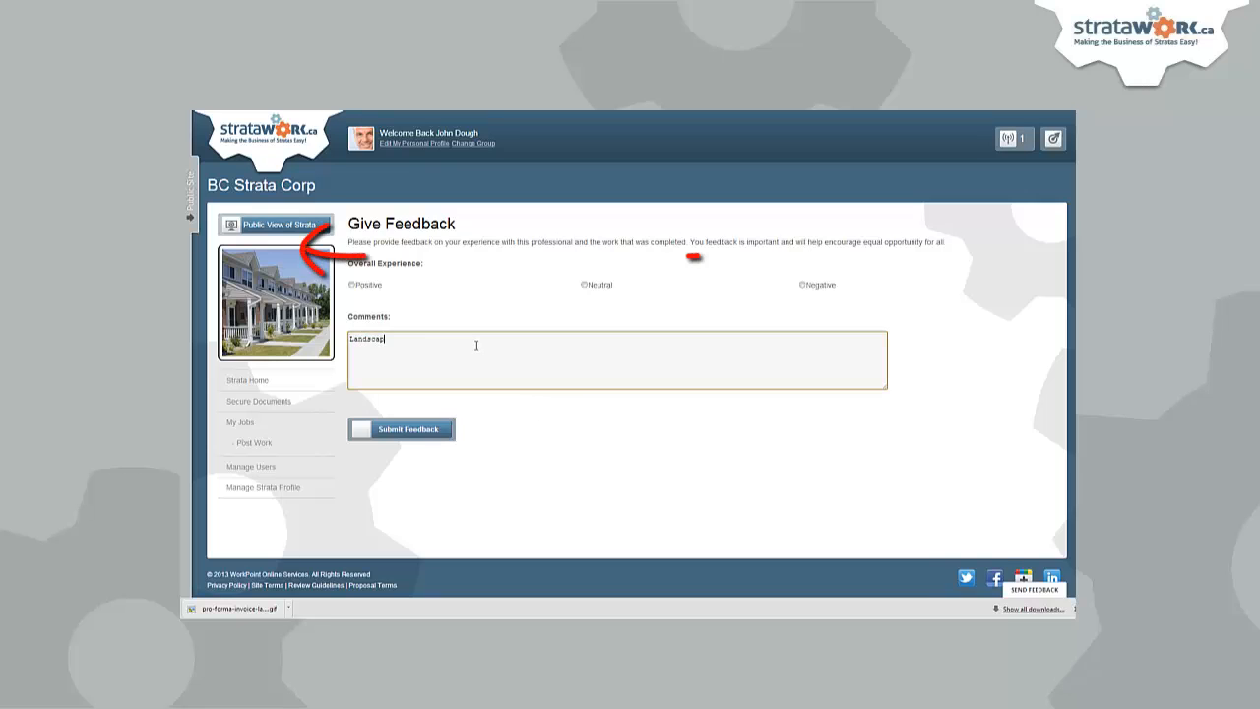
pyautogui.write('ing r us did a wonderful job ')
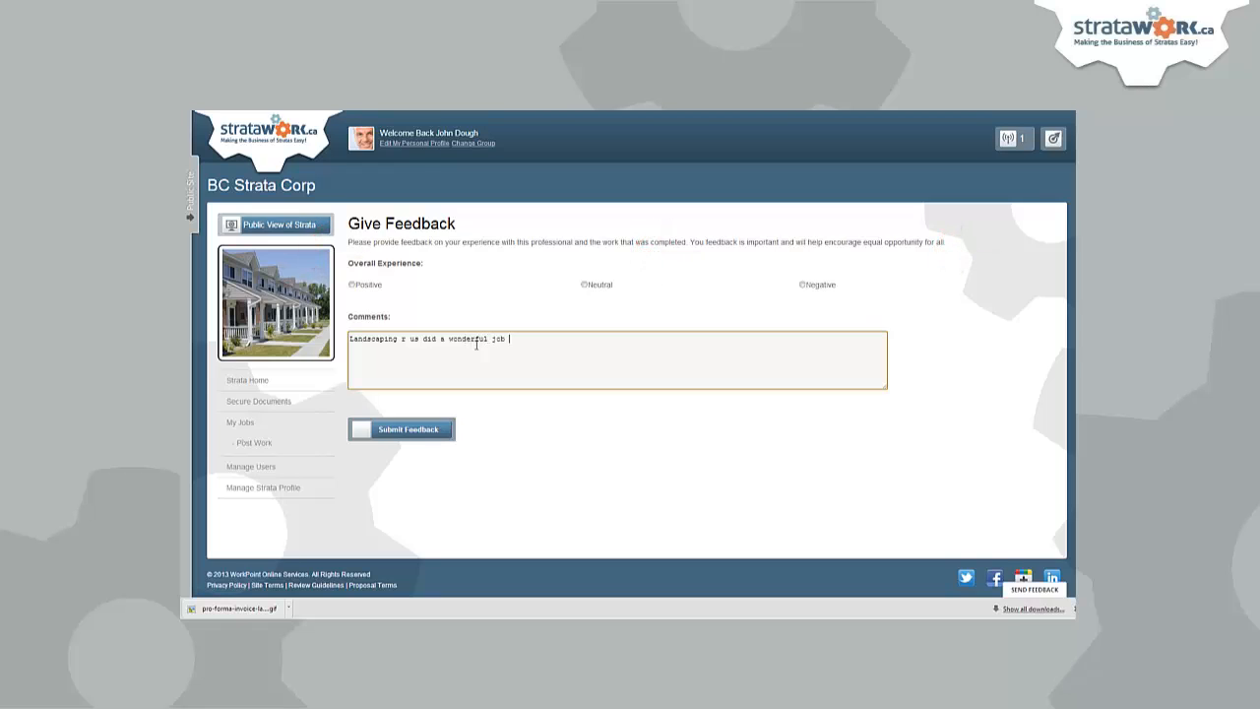
pyautogui.write('. The staff was extremely cur')
pyautogui.write('teuos and they always went ')
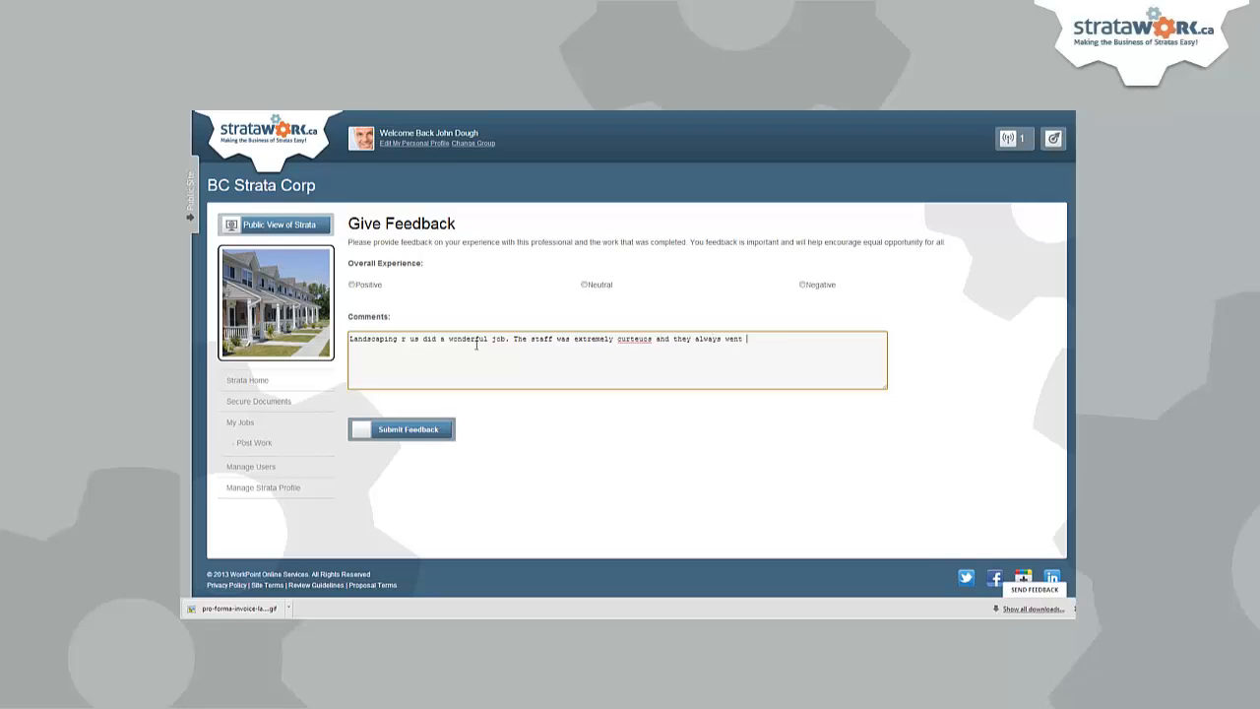
pyautogui.write('above and beyond to help. We would highly reco')
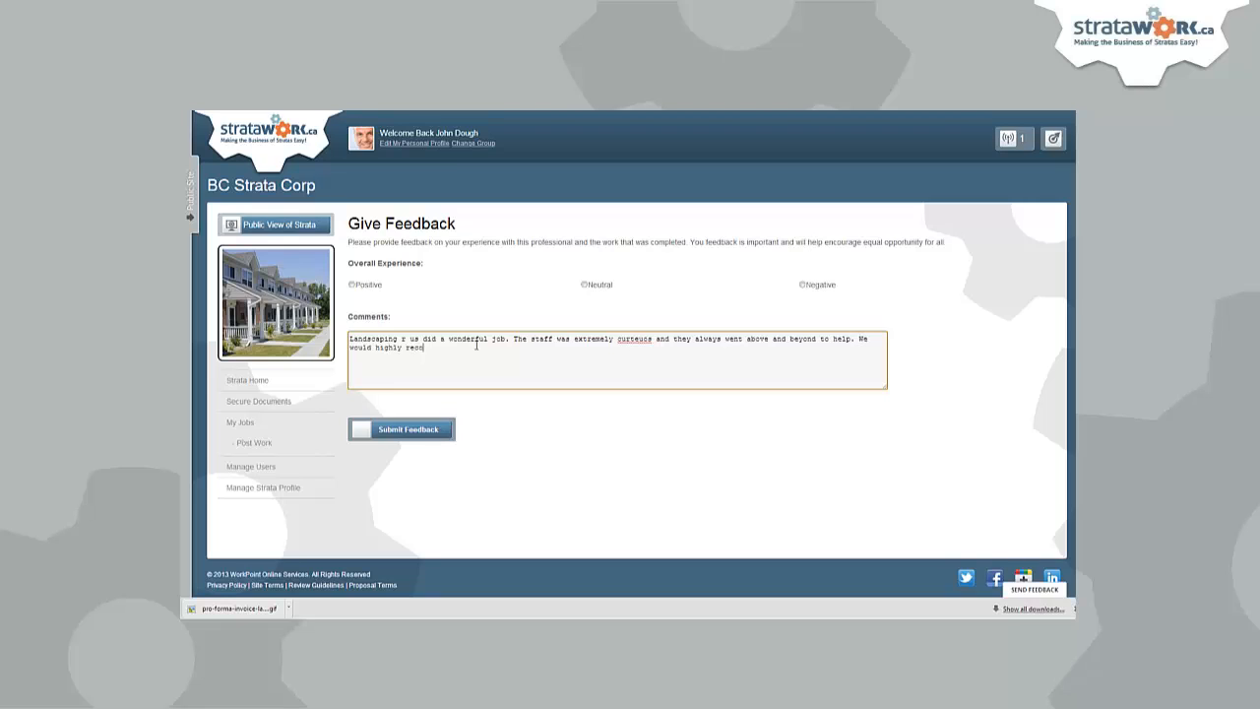
pyautogui.write('mmend this contractor to any strata see')
pyautogui.write('king lans')
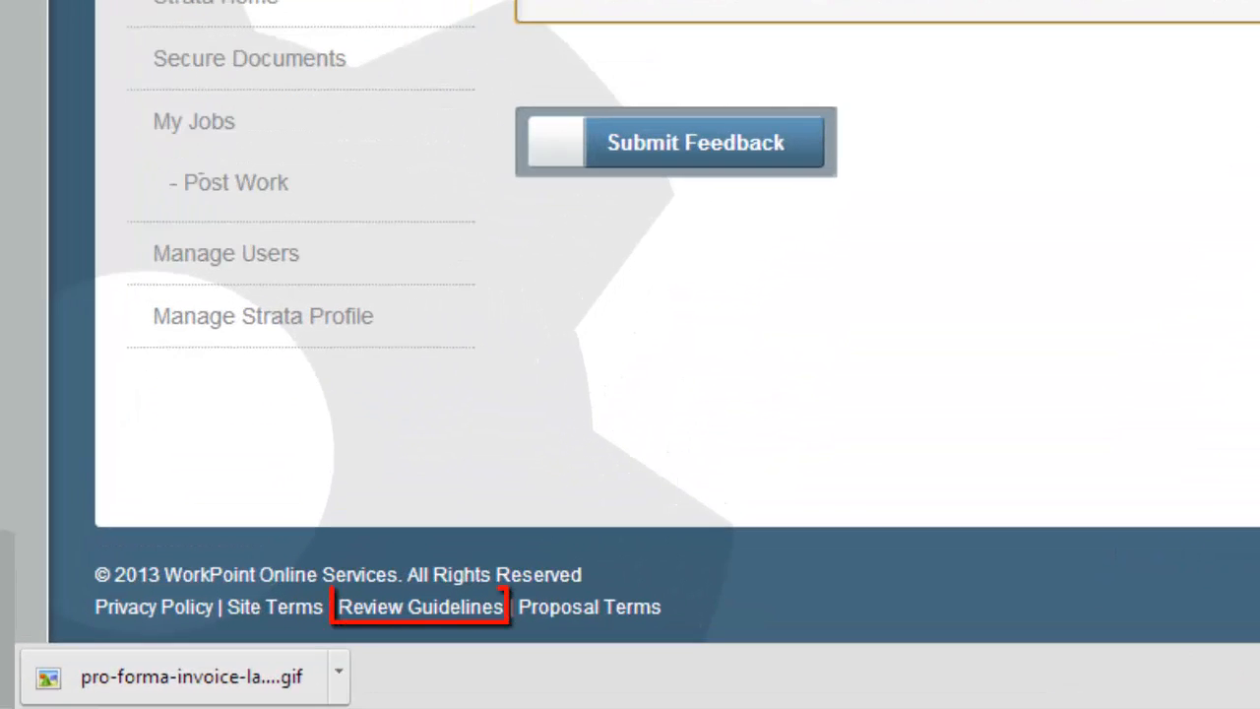
pyautogui.write('ndscaping work!')
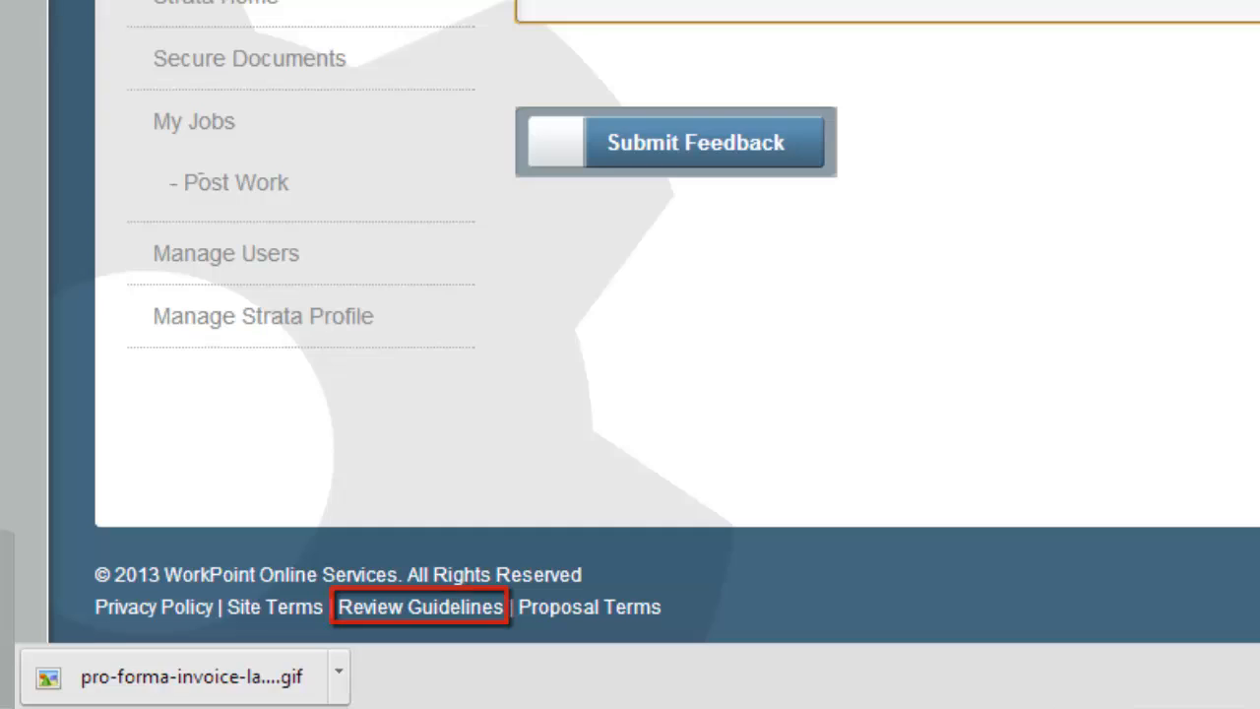
# - Rate the contractor's overall experience as Positive and submit the feedback
pyautogui.click(245, 249)
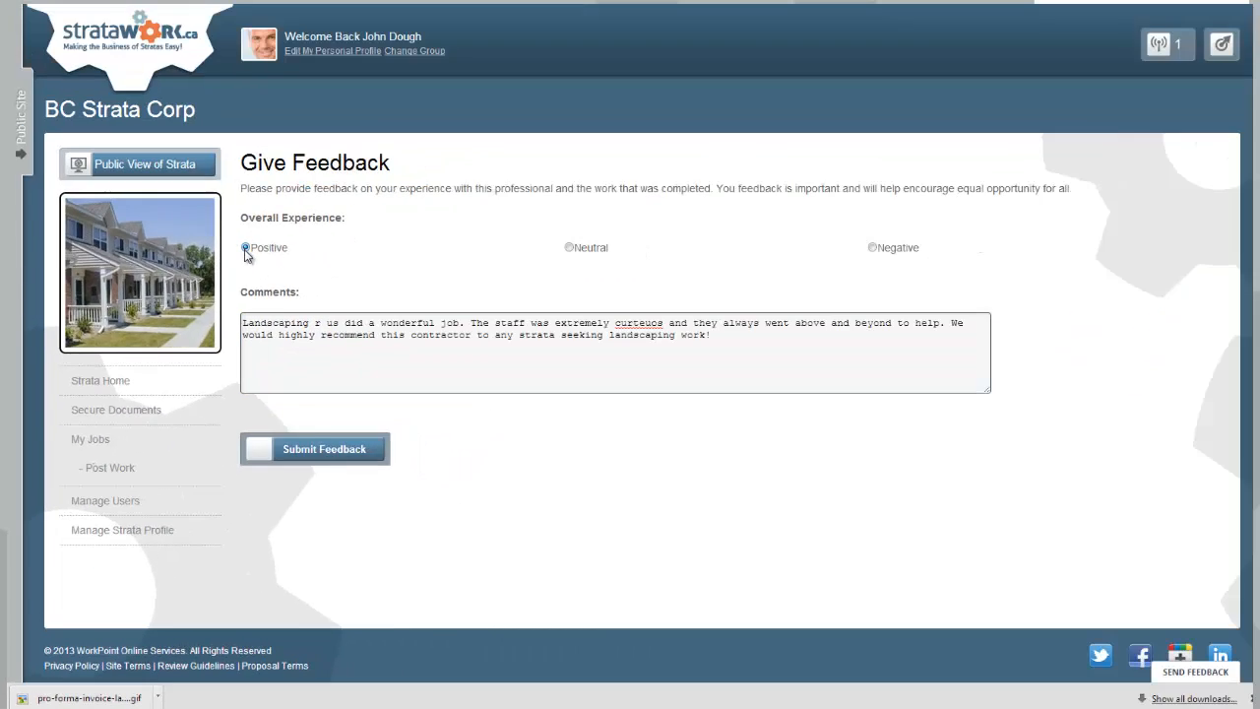
pyautogui.click(364, 448)
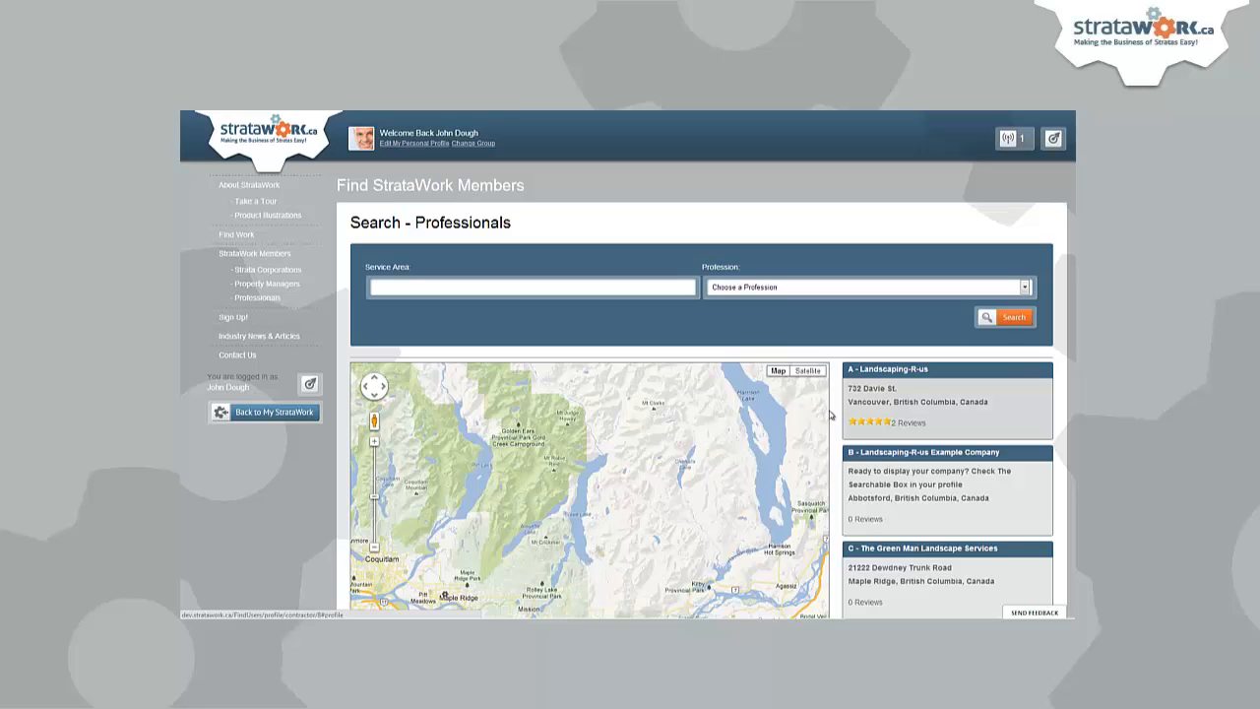
# - Review Landscaping-R-us's Sample Work, Feedback and Profile tabs, now showing 2 feedbacks and five stars
pyautogui.click(882, 409)
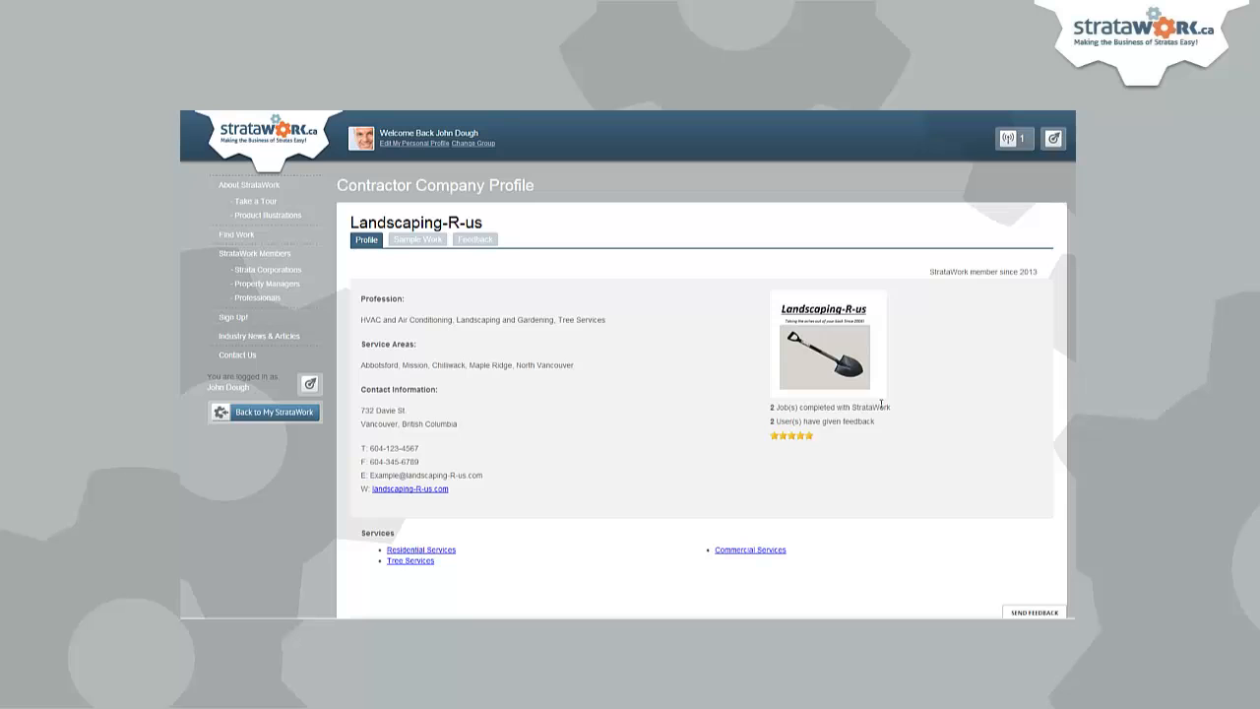
pyautogui.moveTo(776, 439)
pyautogui.click(430, 244)
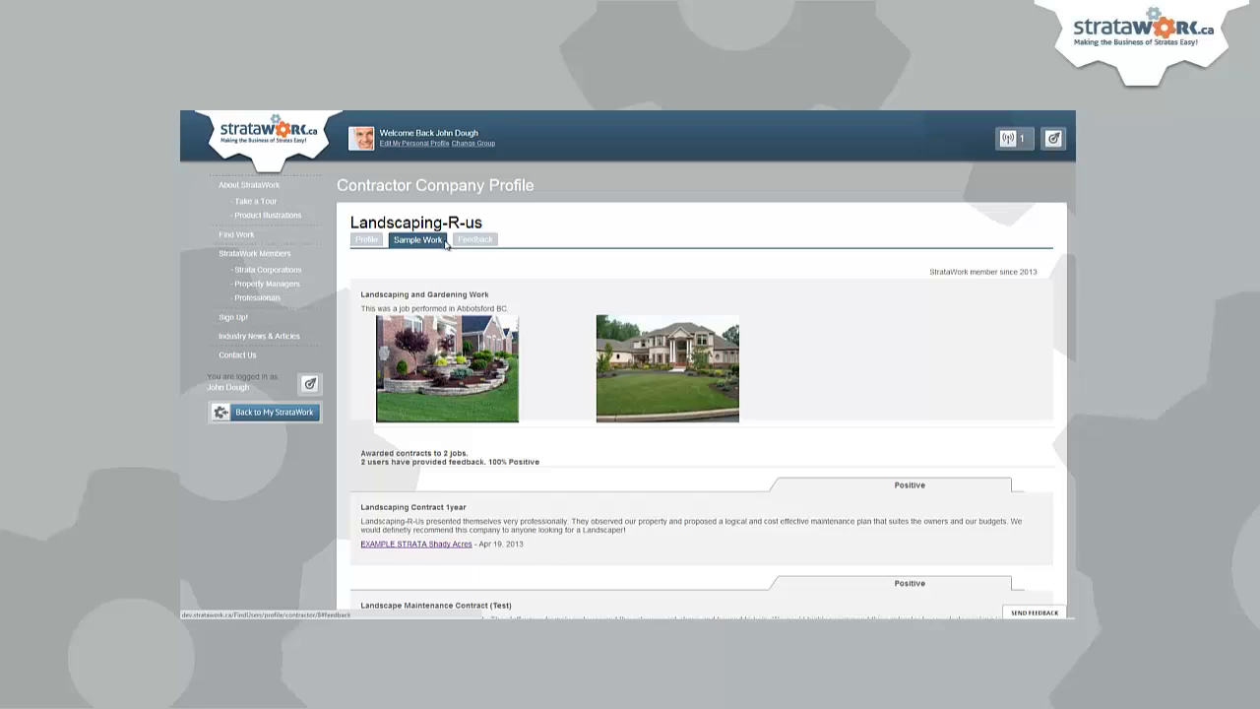
pyautogui.click(471, 244)
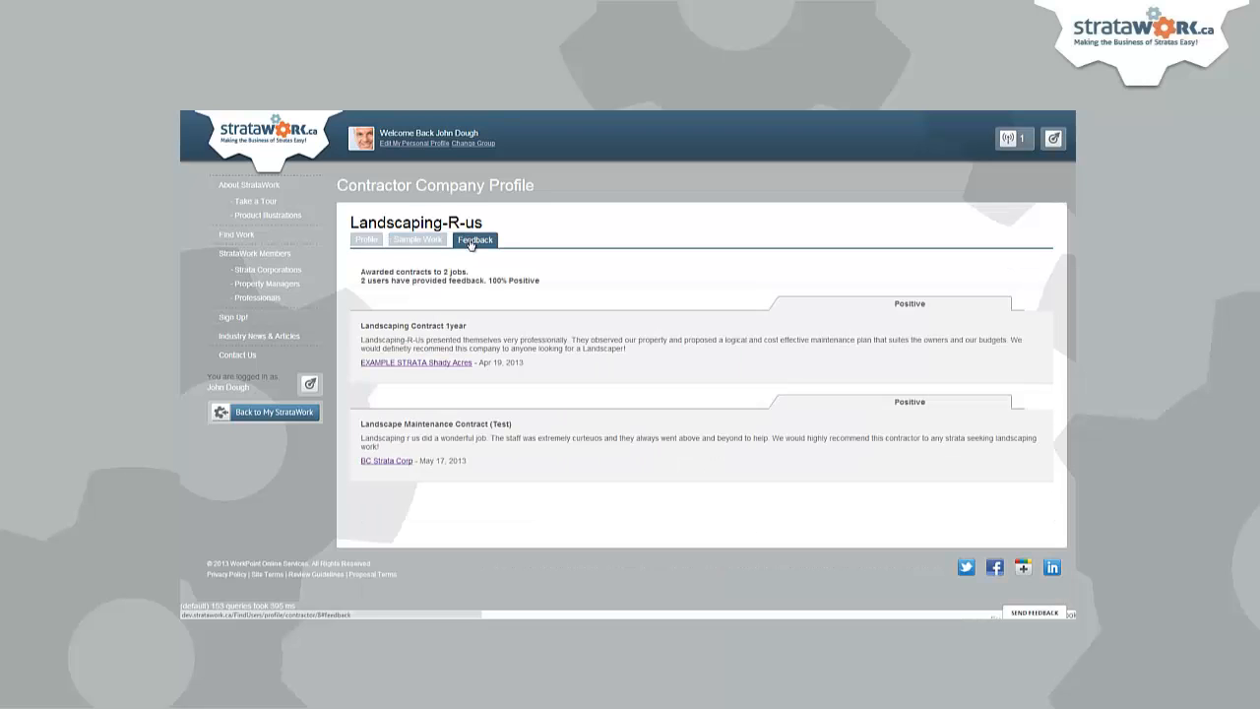
pyautogui.click(369, 243)
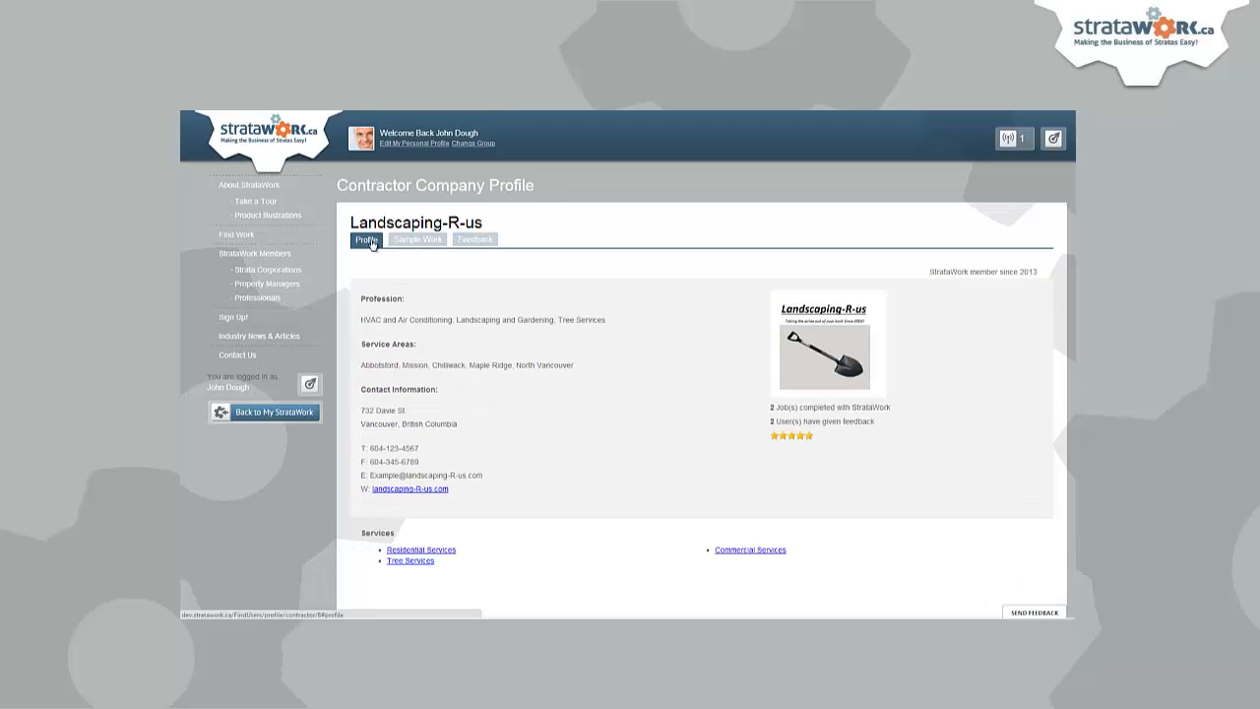